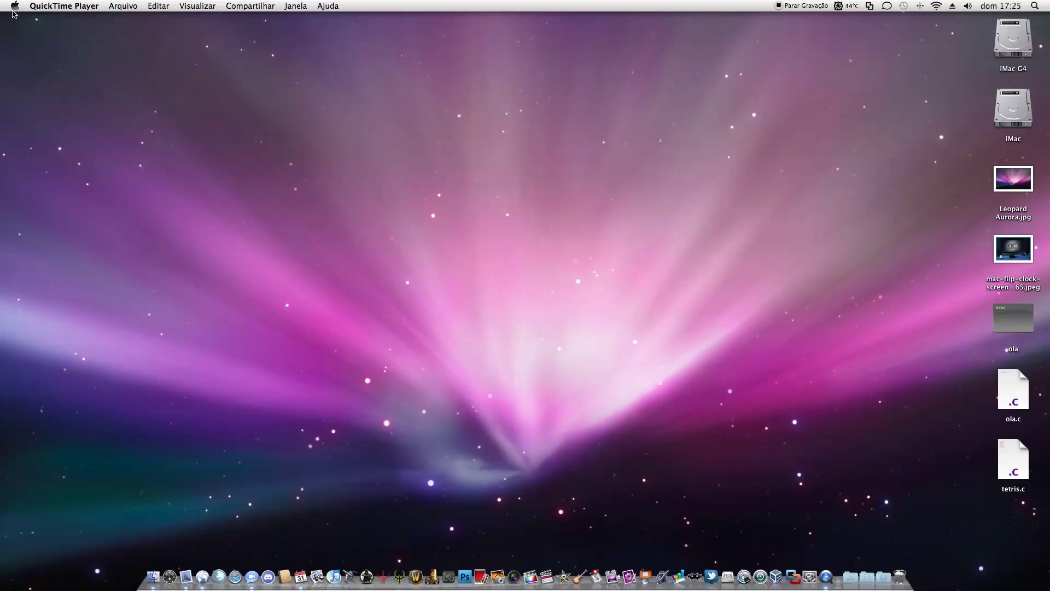
Open the system information window about this Mac to show its OS version, processor and memory
click(15, 7)
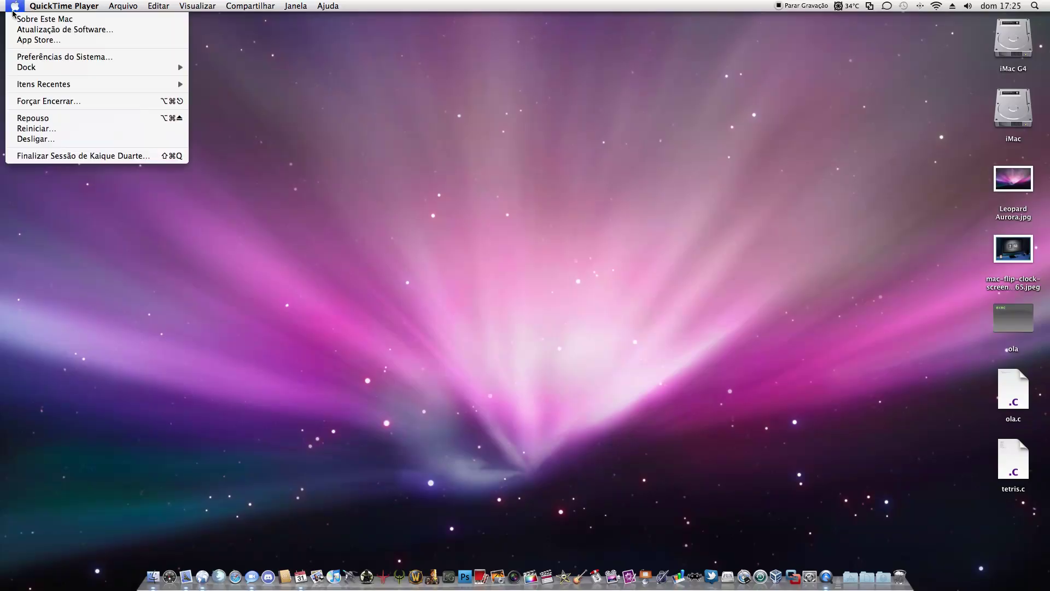
click(17, 20)
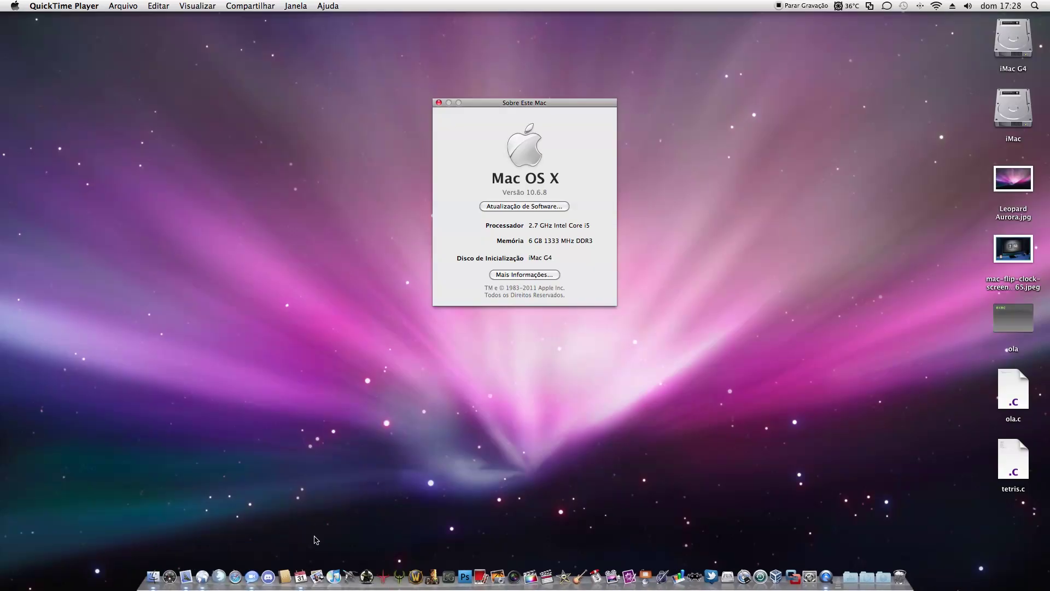
Open the AquaProxy GitHub repository in InterWeb, view its page, and minimize the browser window
click(194, 570)
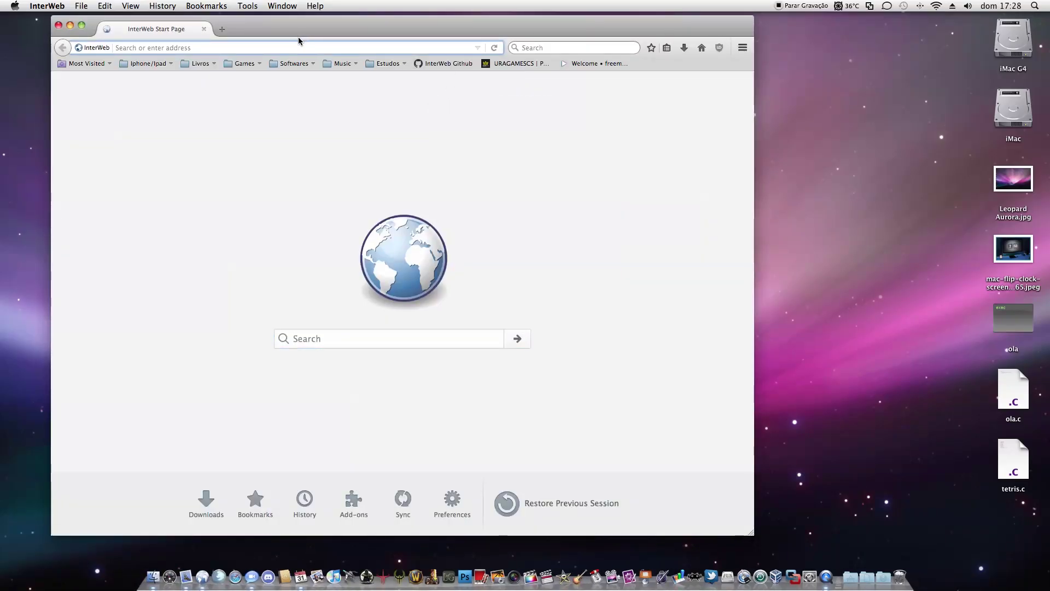
text(arqua)
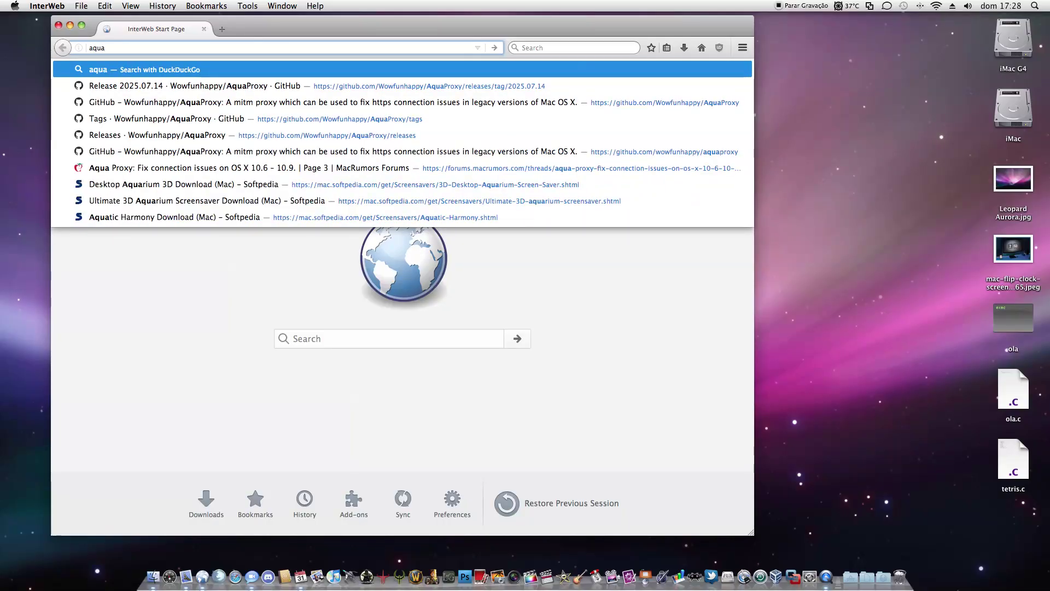
key(Down)
key(Down)
key(Down)
key(Return)
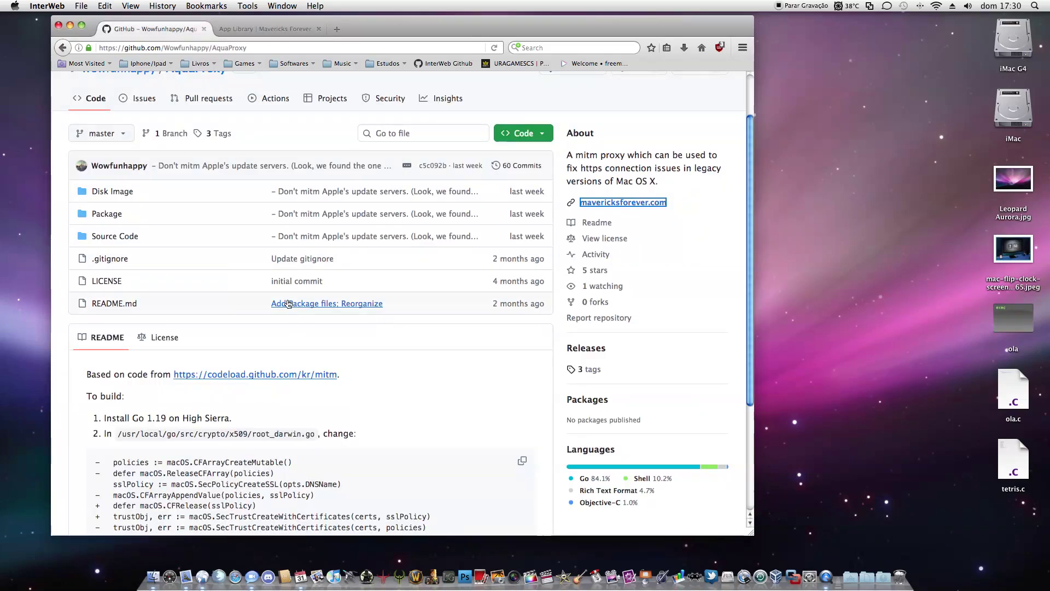
scroll(295, 252, up, 2)
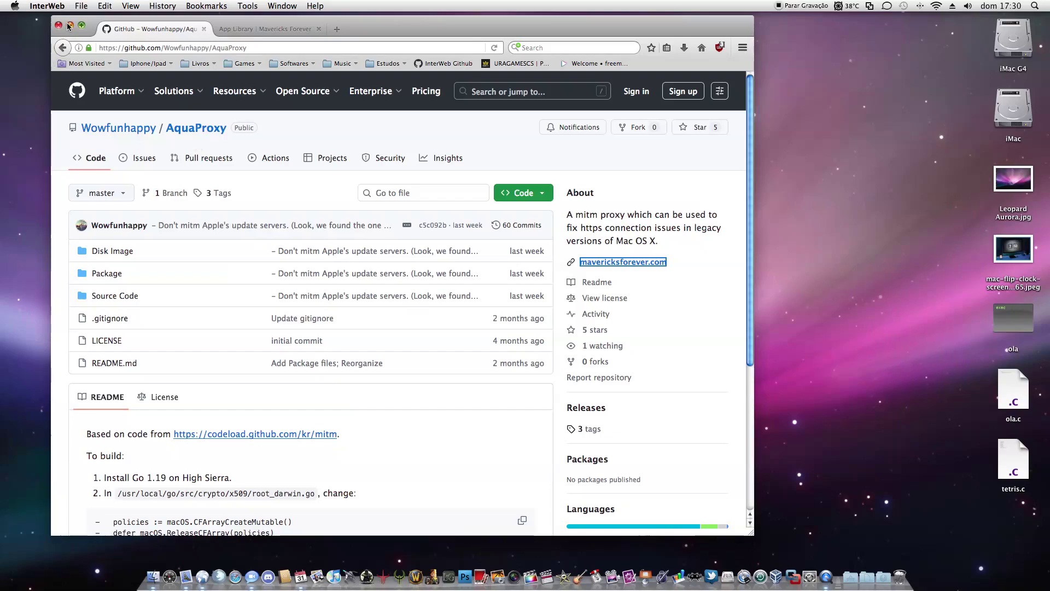
key(super+m)
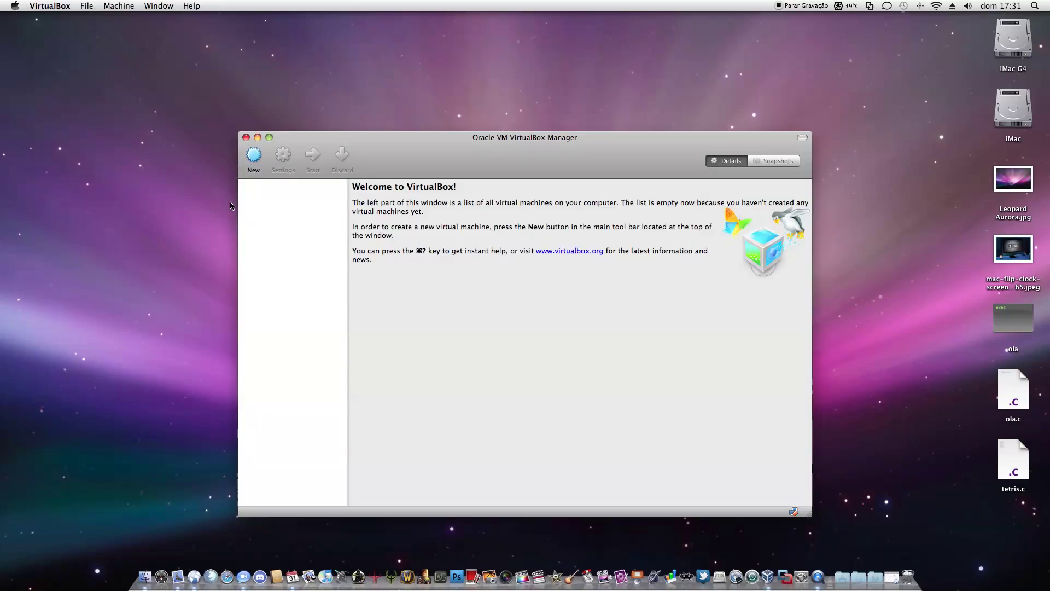
Check VirtualBox's version in its About window and reposition the manager window on the desktop
click(49, 5)
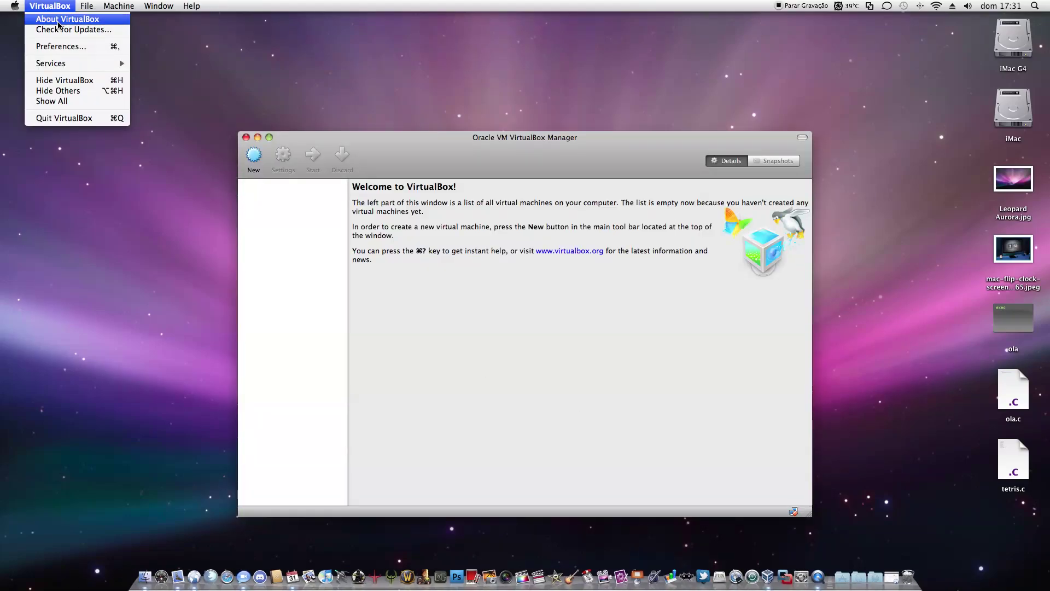
click(52, 17)
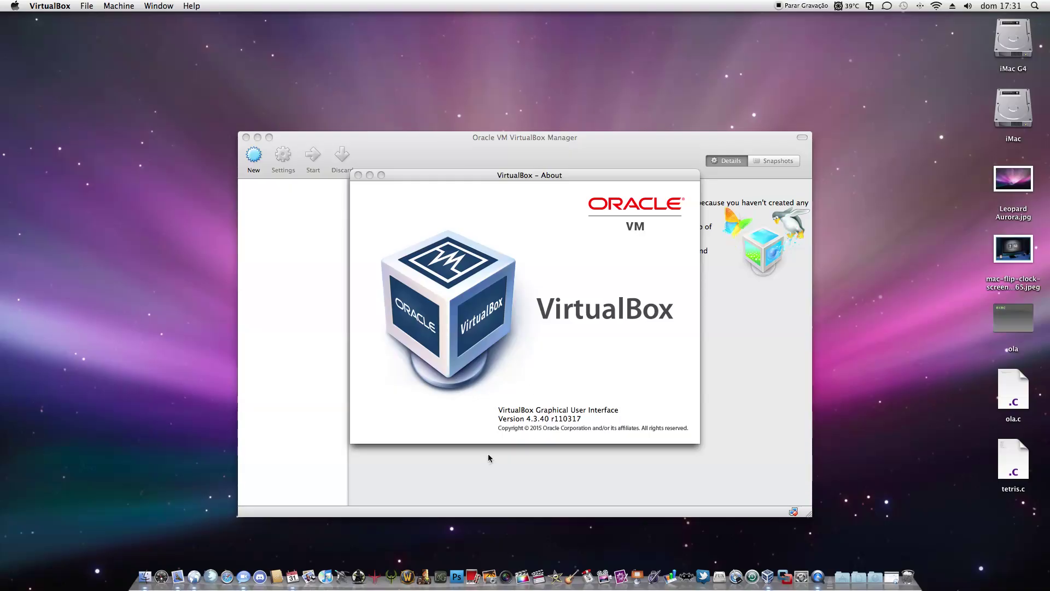
click(565, 420)
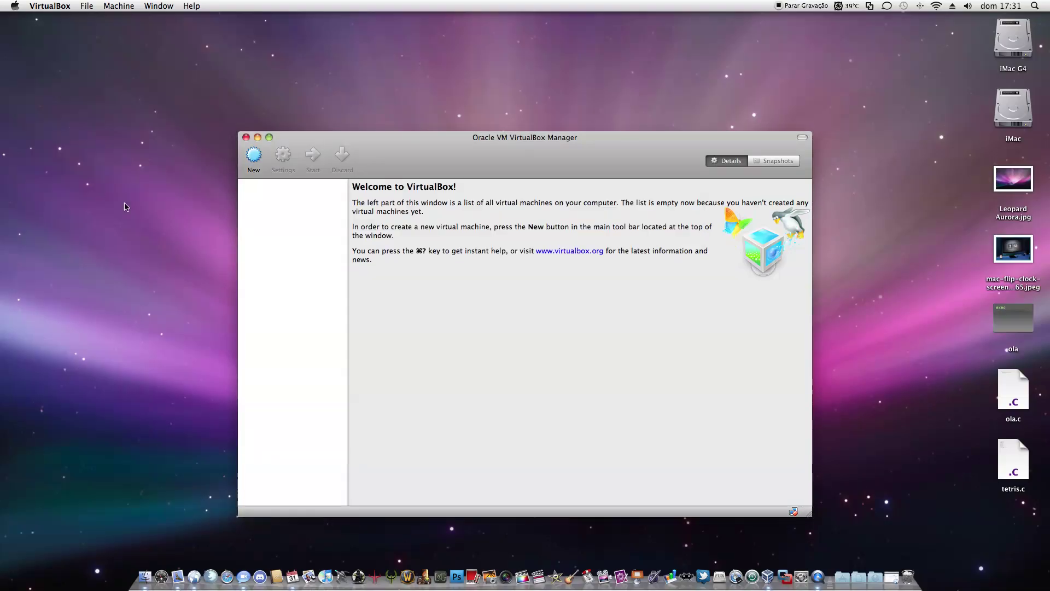
drag(415, 136, 354, 116)
click(49, 18)
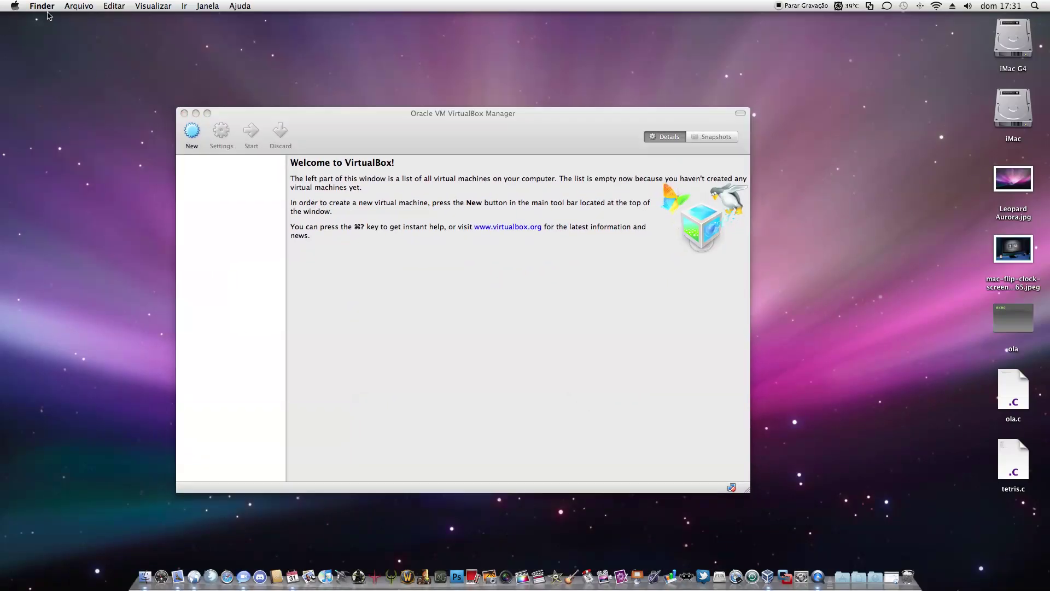
click(41, 5)
click(308, 117)
click(28, 5)
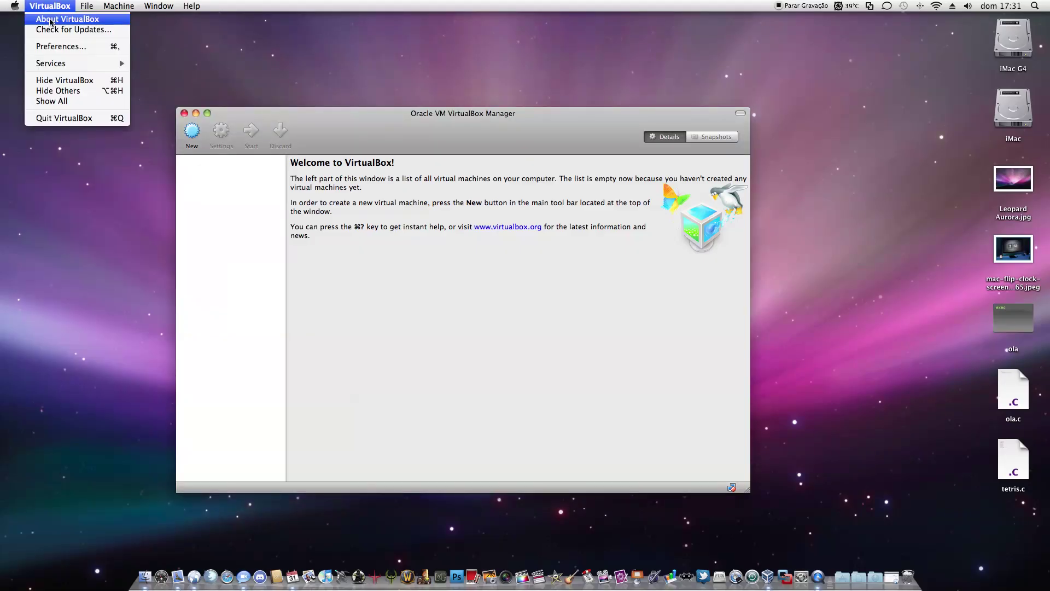
click(49, 20)
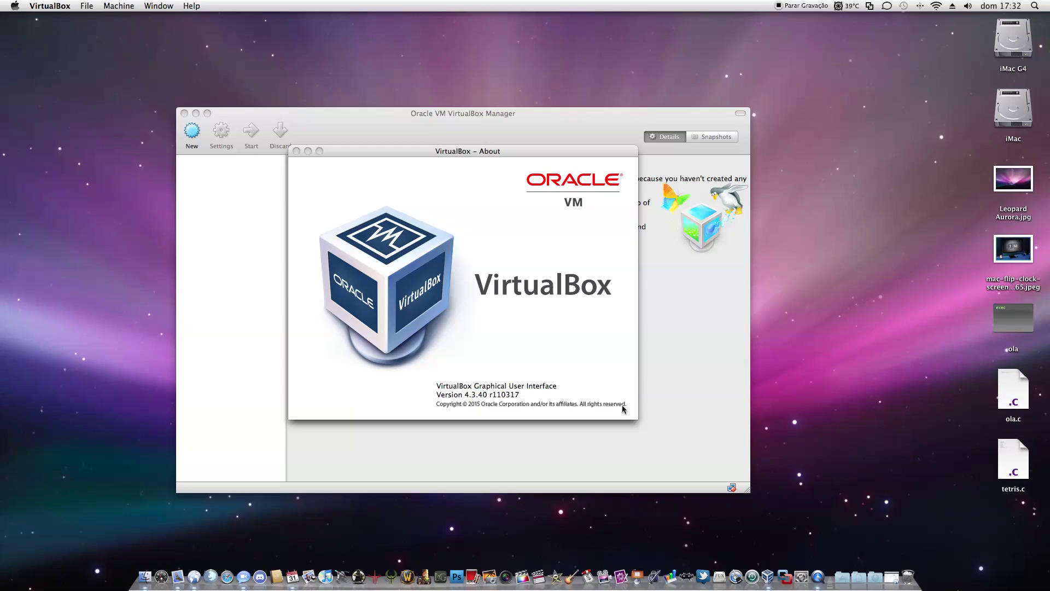
click(692, 398)
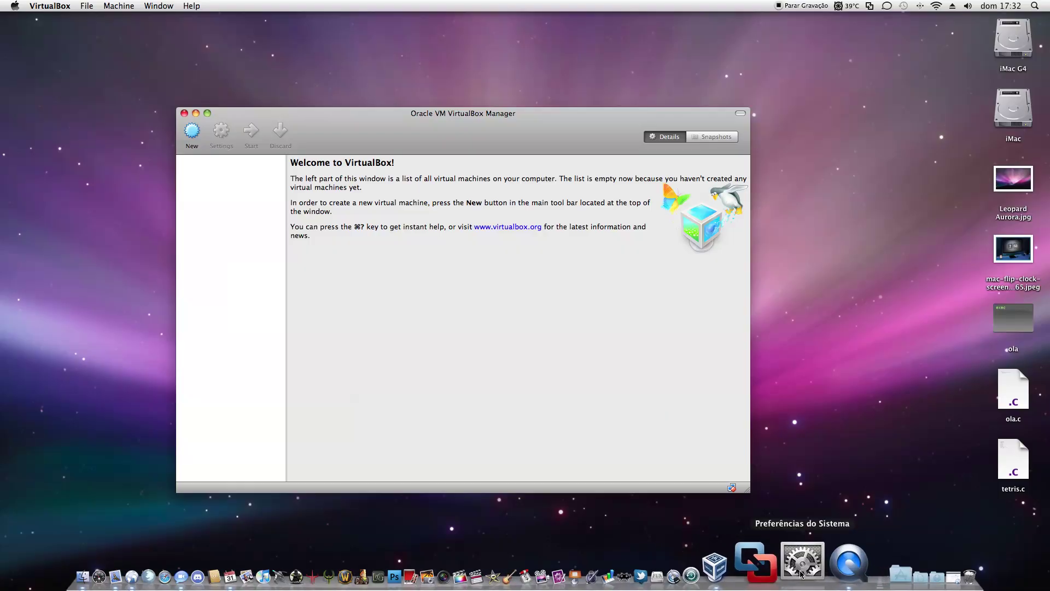
Open the Exposé e Spaces settings in Preferências do Sistema
click(815, 561)
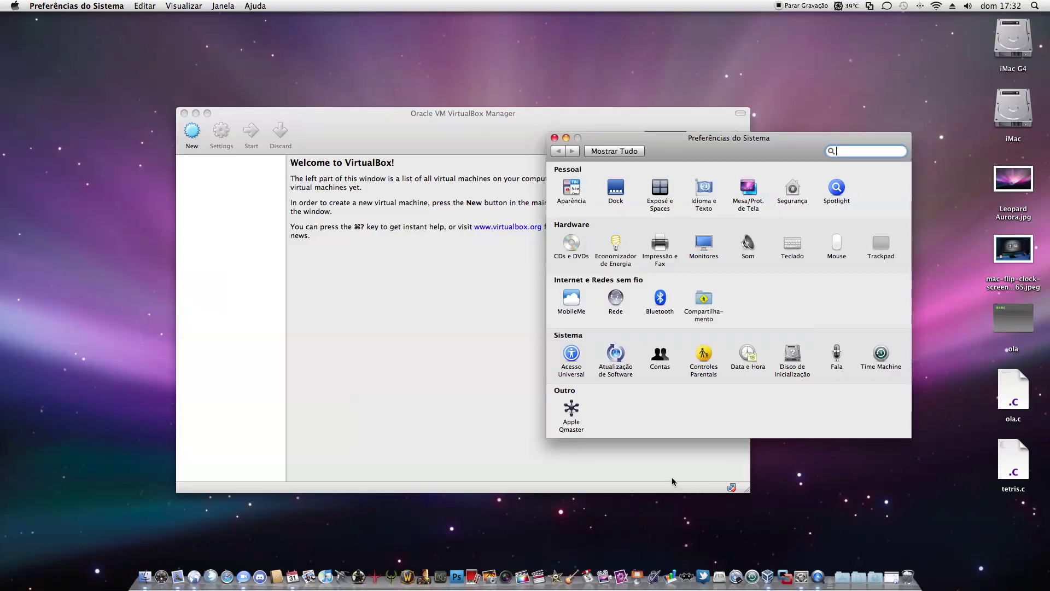
key(ctrl+Right)
key(ctrl+Left)
click(660, 188)
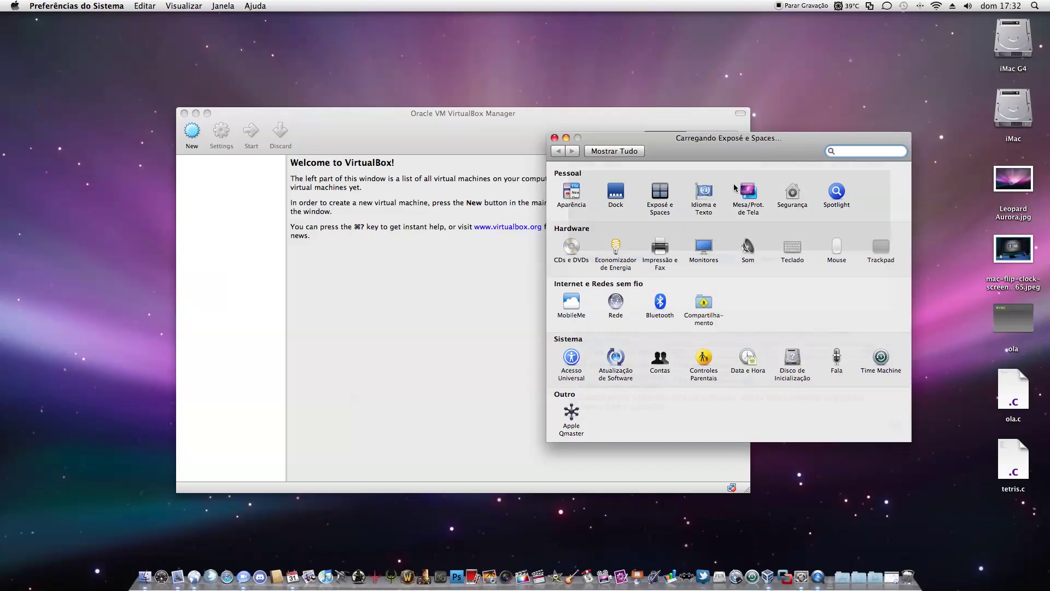
Switch between the virtual desktops in Spaces and return to the overview of all system preferences
key(ctrl+Right)
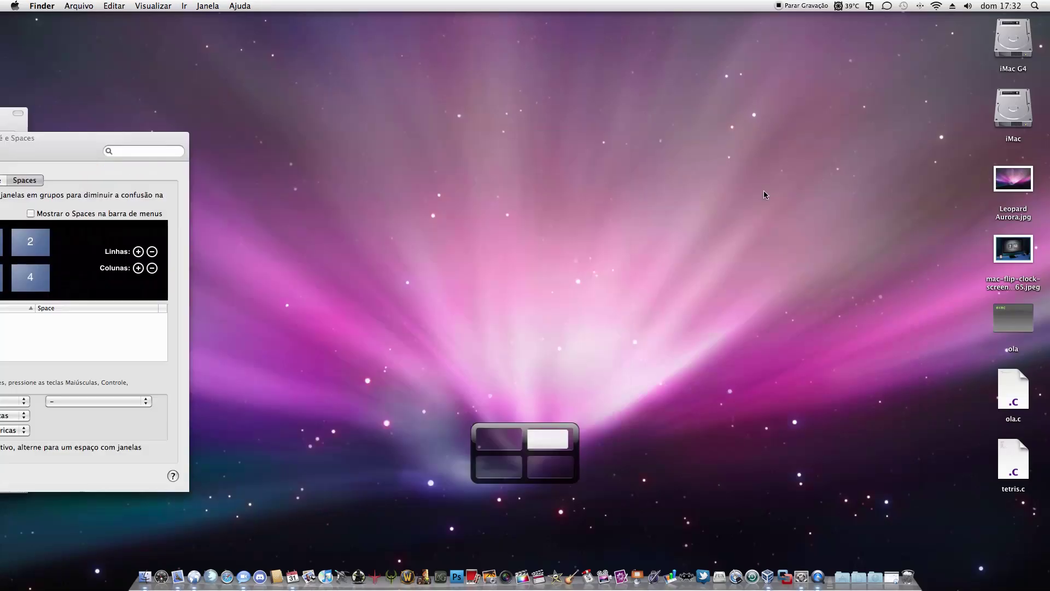
key(ctrl+Left)
key(ctrl+Down)
key(ctrl+Right)
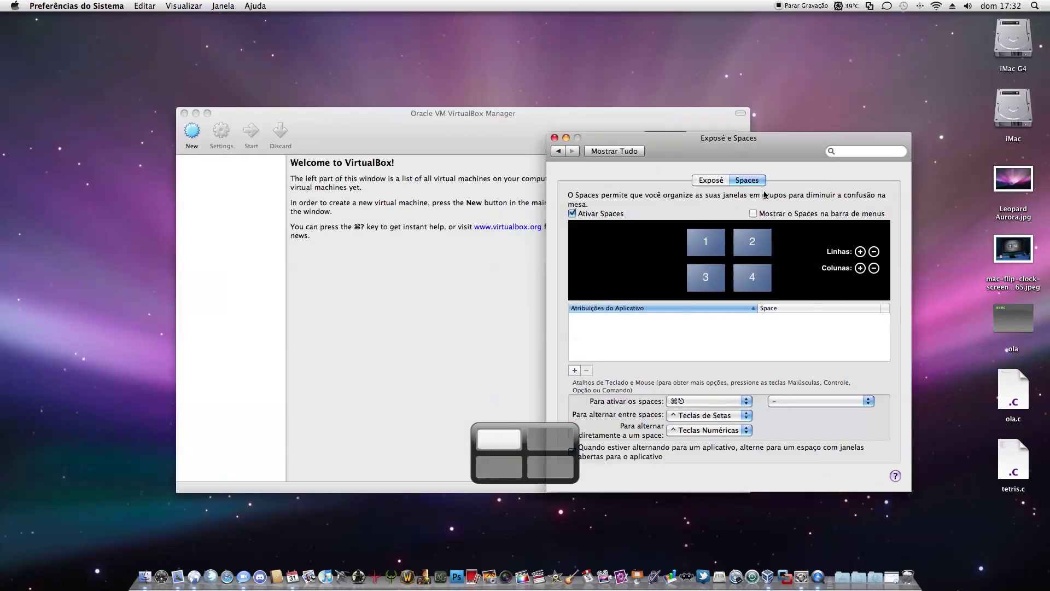
click(626, 153)
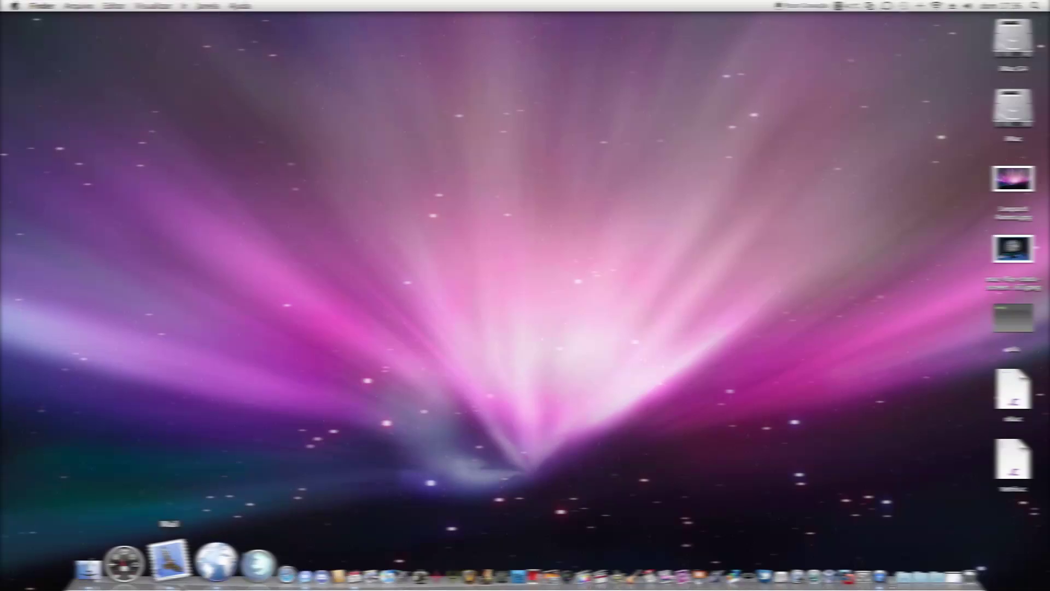
Open Mail to view the inbox, and minimize its window
click(169, 560)
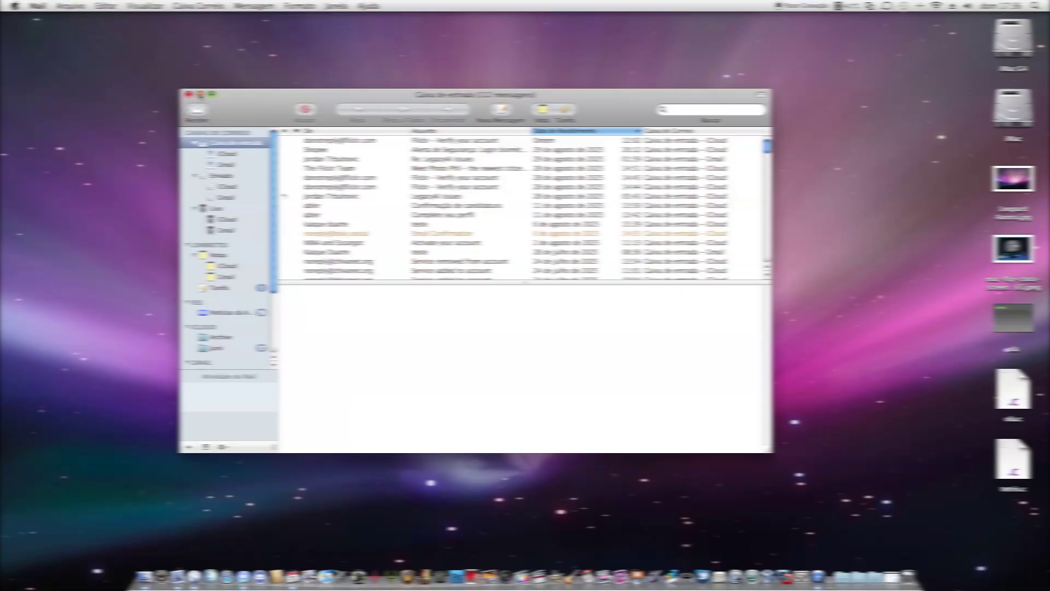
click(200, 94)
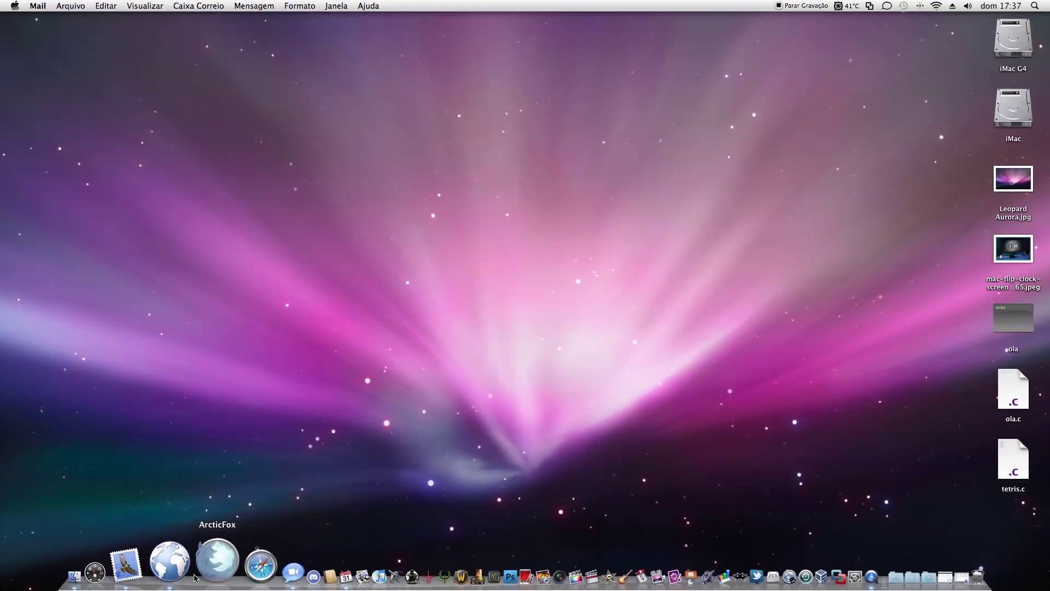
Show the AIM buddy list in iChat, slightly resize and move its window, and close it
click(230, 563)
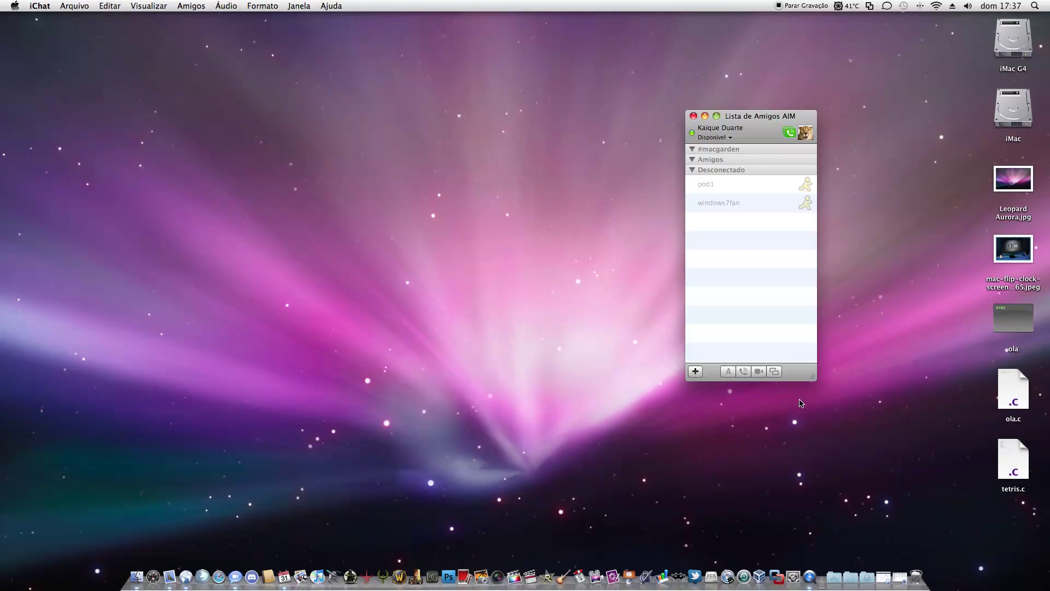
mouse_move(813, 377)
mouse_down()
mouse_move(787, 355)
mouse_move(817, 376)
mouse_up()
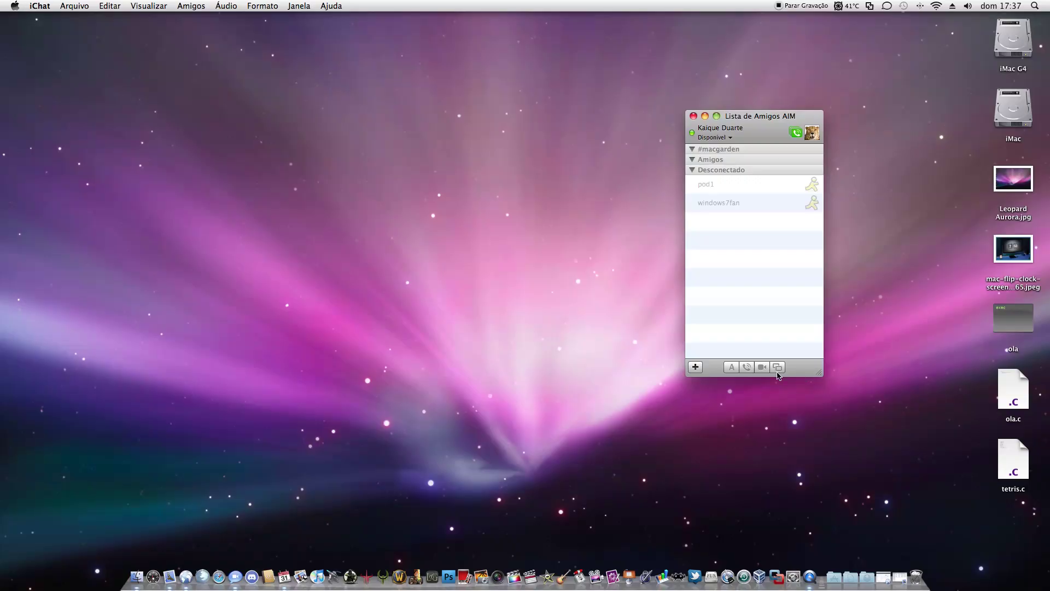
mouse_move(776, 120)
mouse_down()
mouse_move(835, 121)
mouse_move(774, 116)
mouse_up()
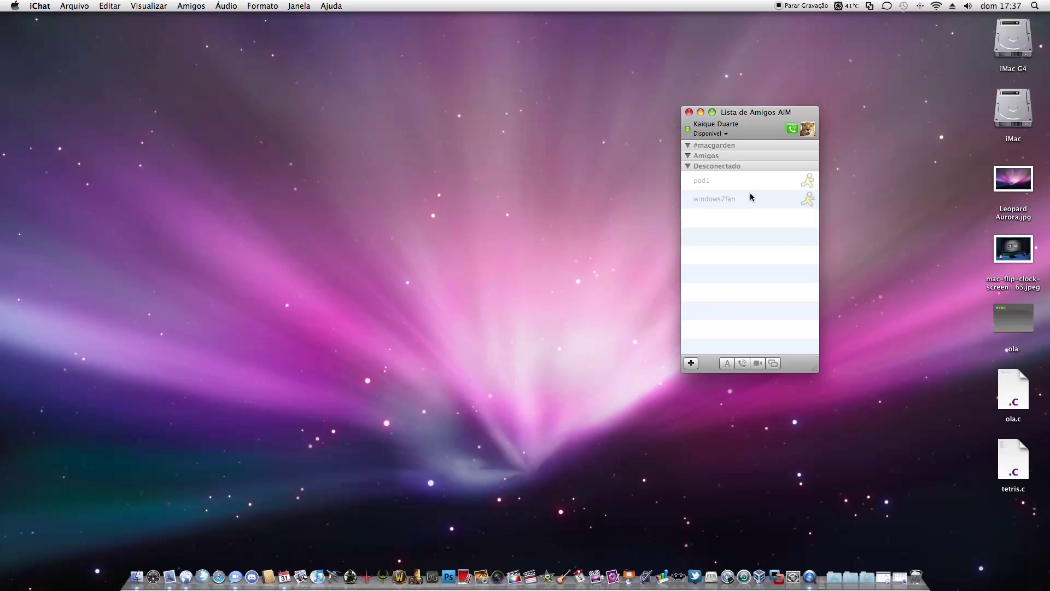
mouse_move(750, 194)
click(688, 112)
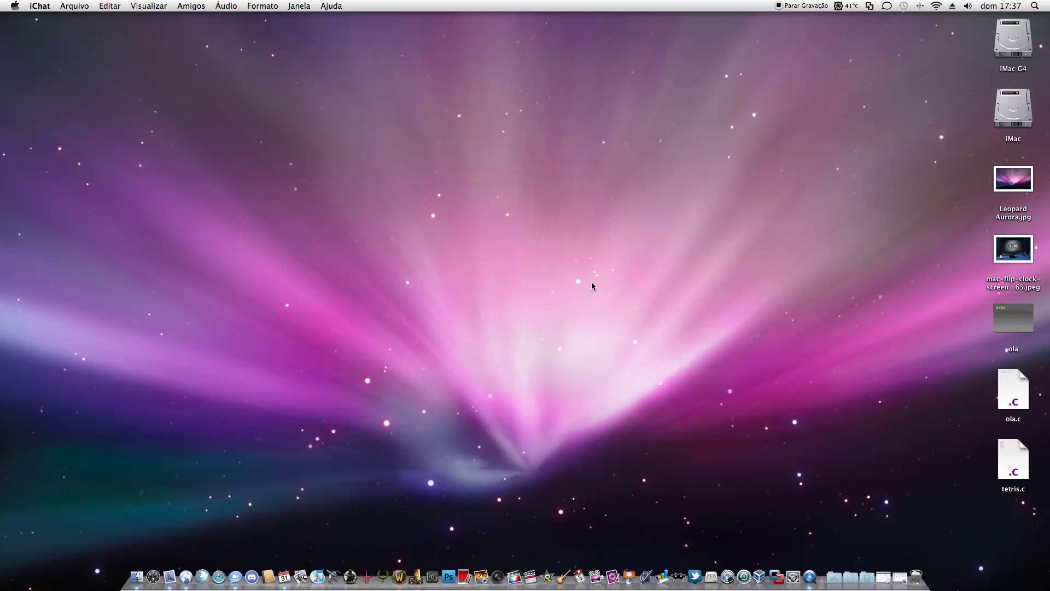
Open iCal, look at the synced calendars in the agosto 2025 month view, and close its window
click(285, 581)
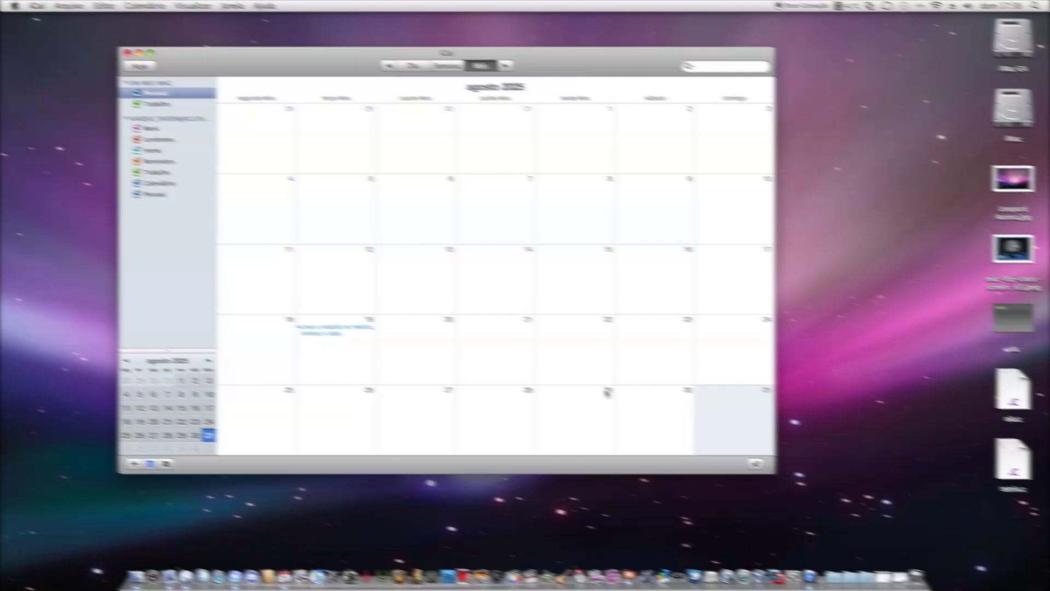
click(160, 149)
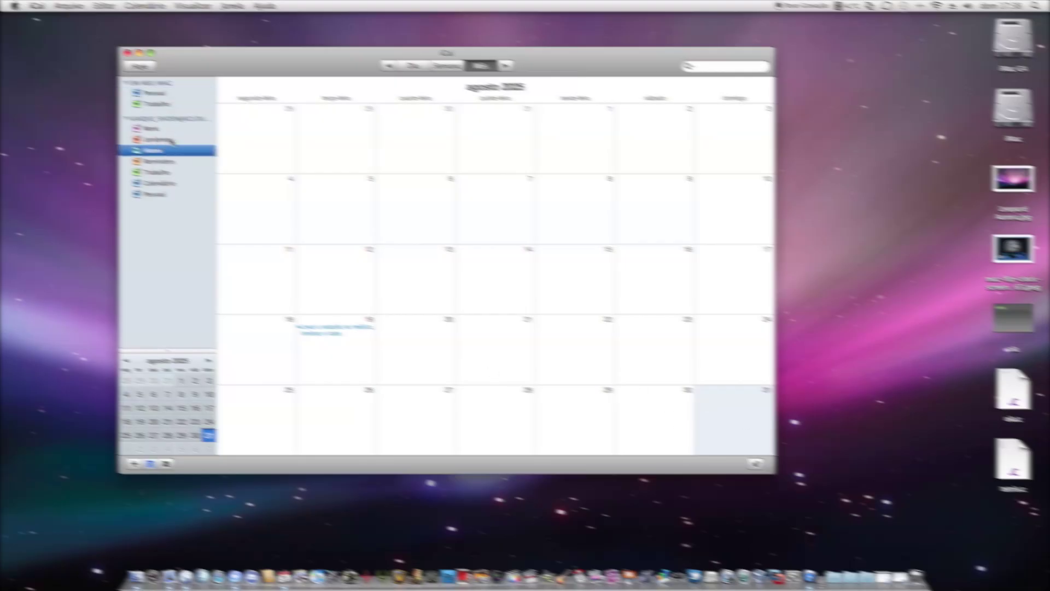
click(172, 140)
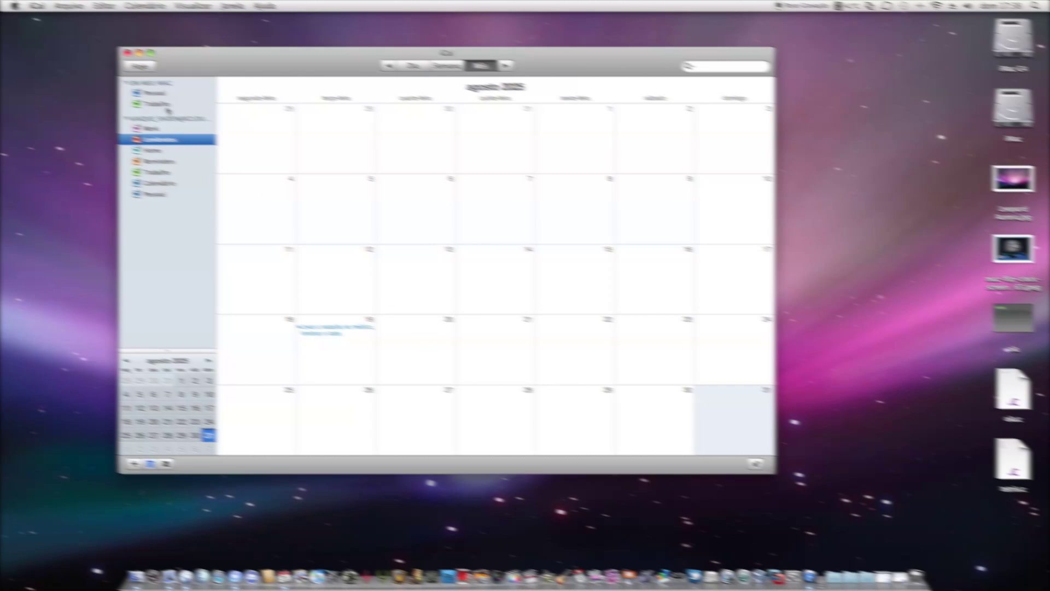
click(127, 52)
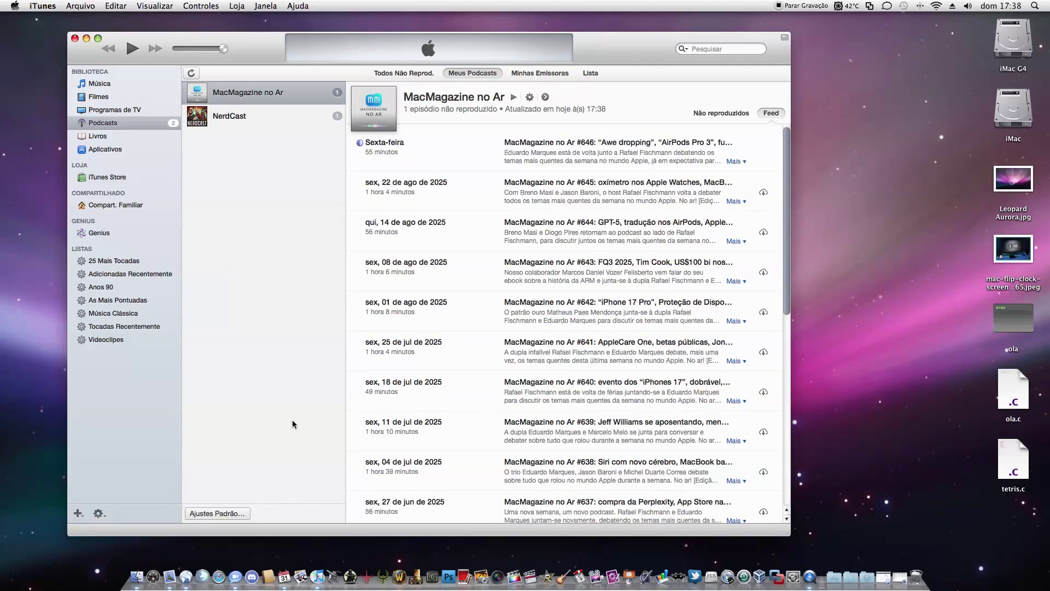
Open the iTunes Store in iTunes and continue connecting without a verified secure connection
click(117, 176)
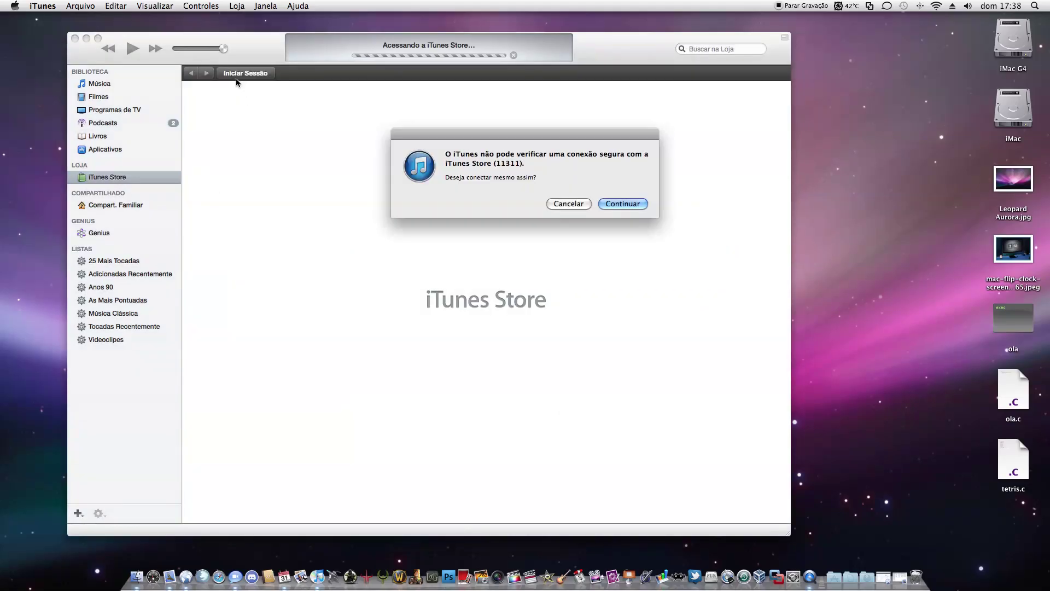
click(622, 204)
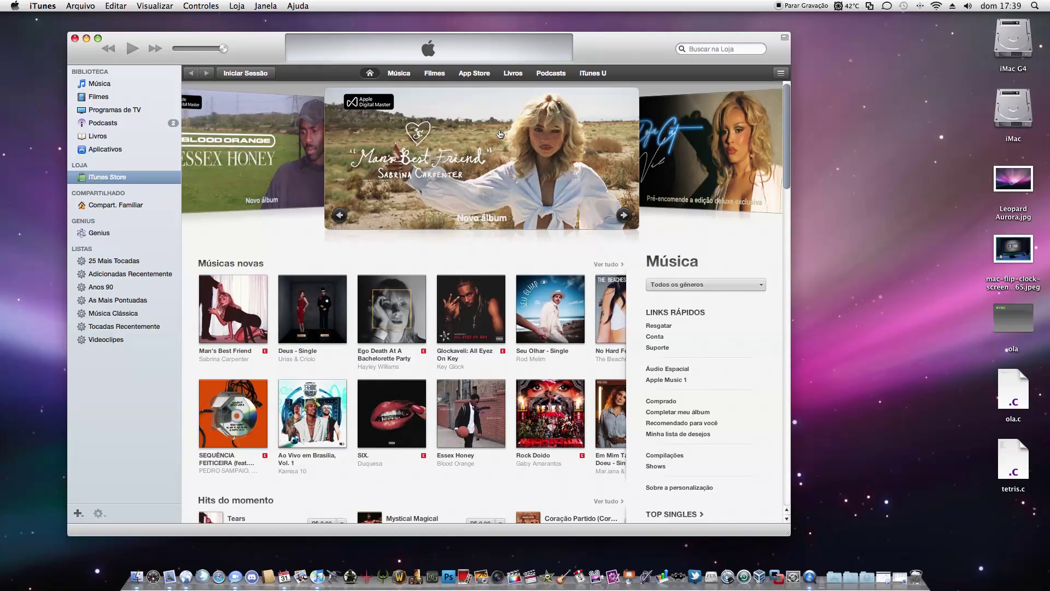
View the About window of iTunes, close it, and switch to the Música library
click(43, 5)
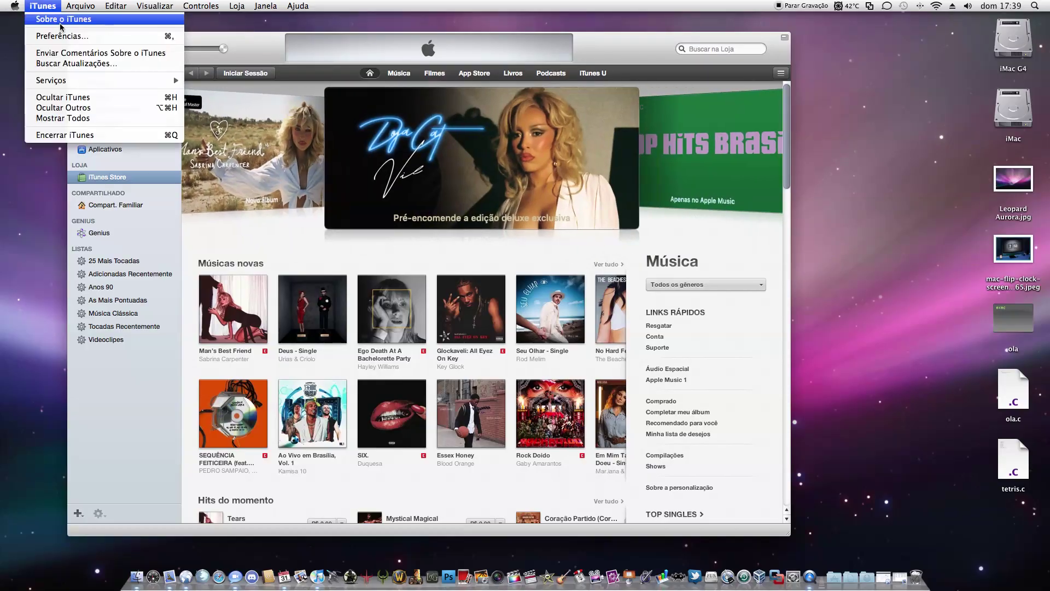
click(64, 19)
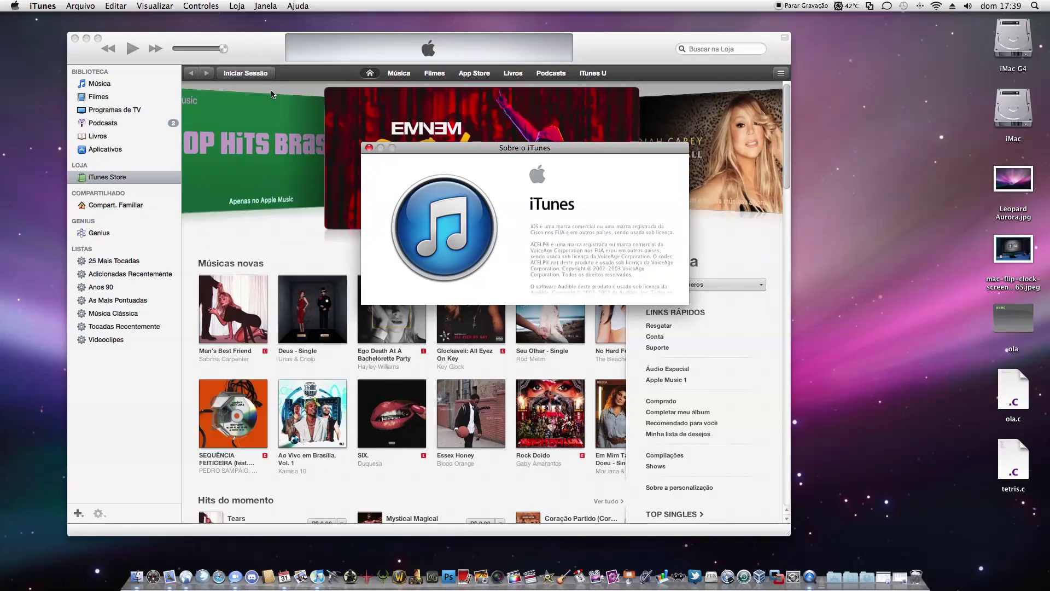
click(368, 149)
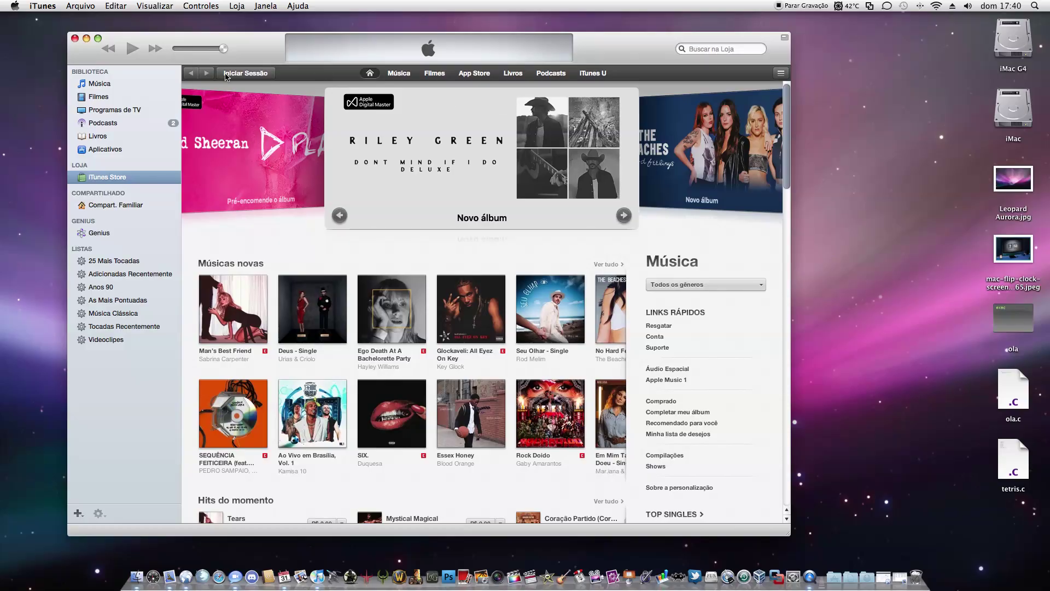
click(131, 84)
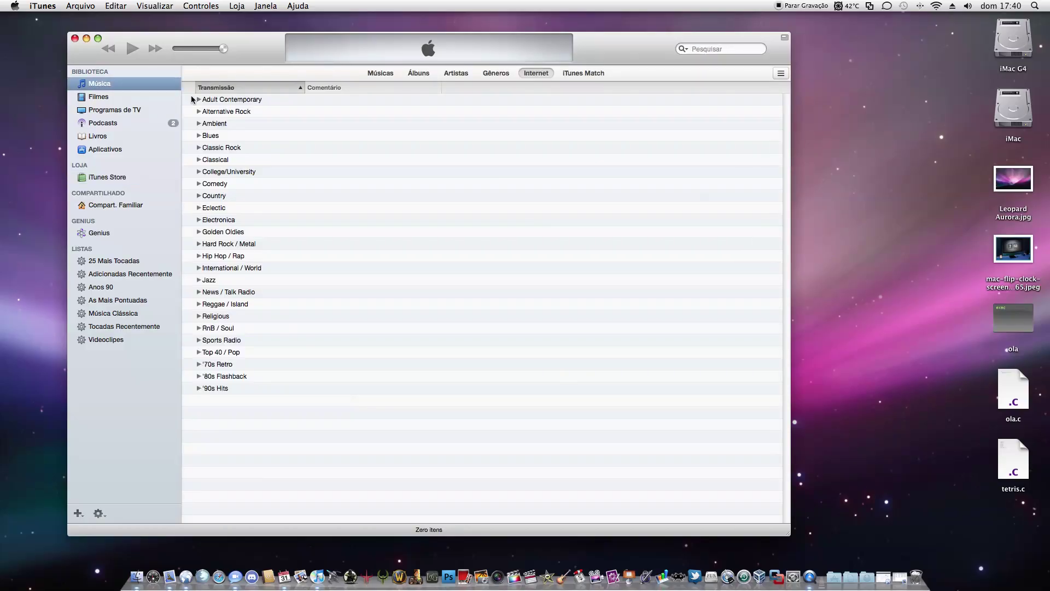
Browse the iTunes library: the music collection by albums, the Filmes section, and the podcast episodes
click(372, 73)
click(417, 73)
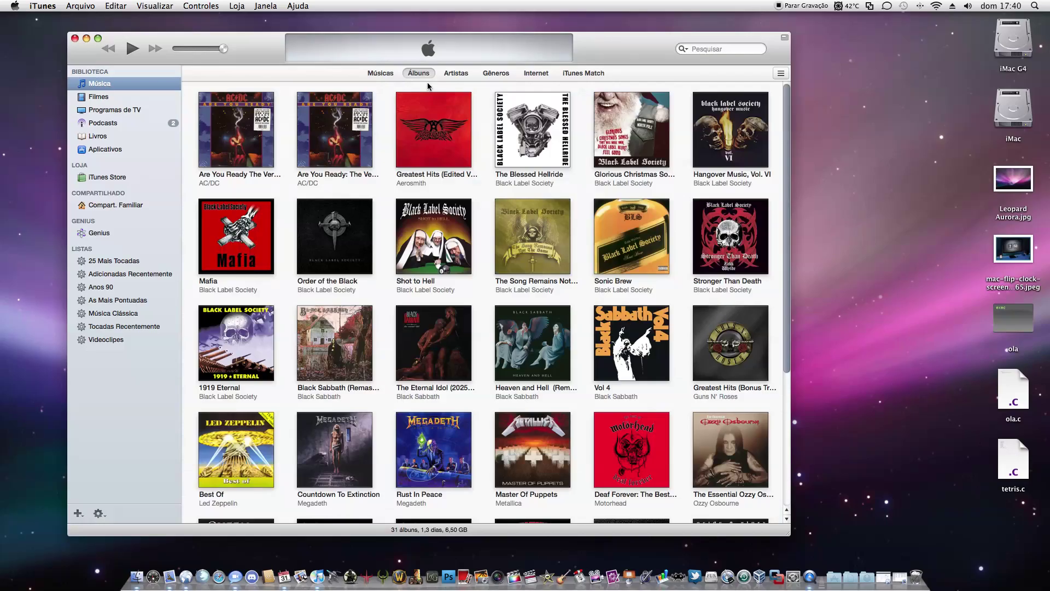
scroll(428, 88, down, 5)
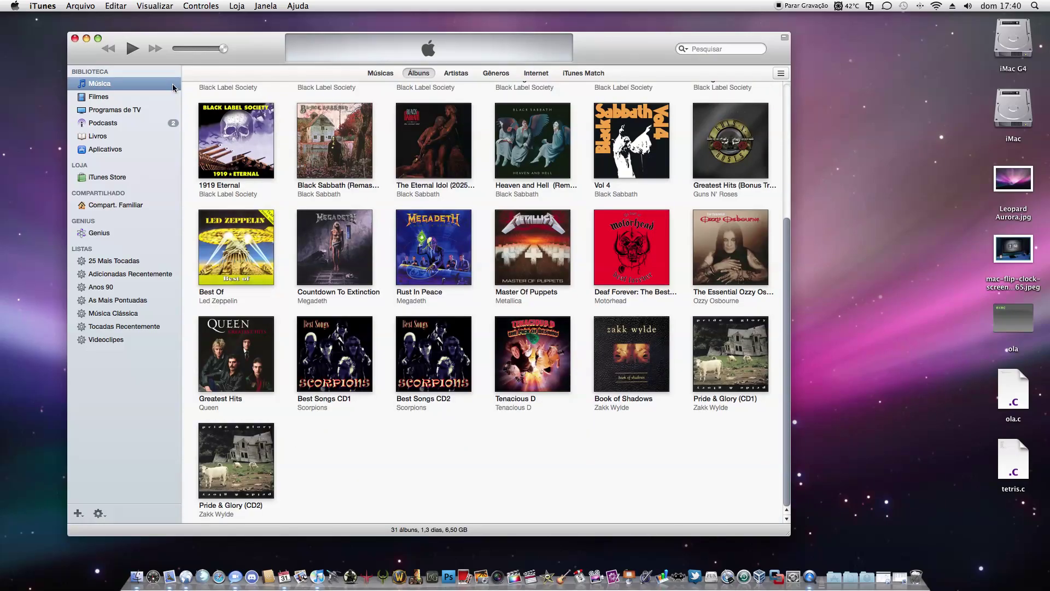
click(129, 97)
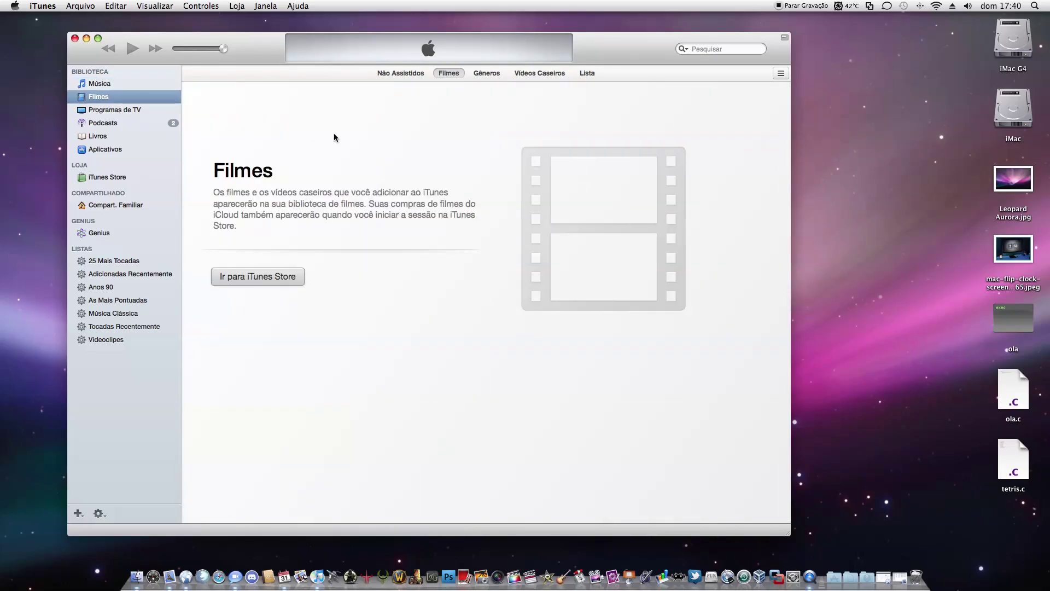
click(146, 125)
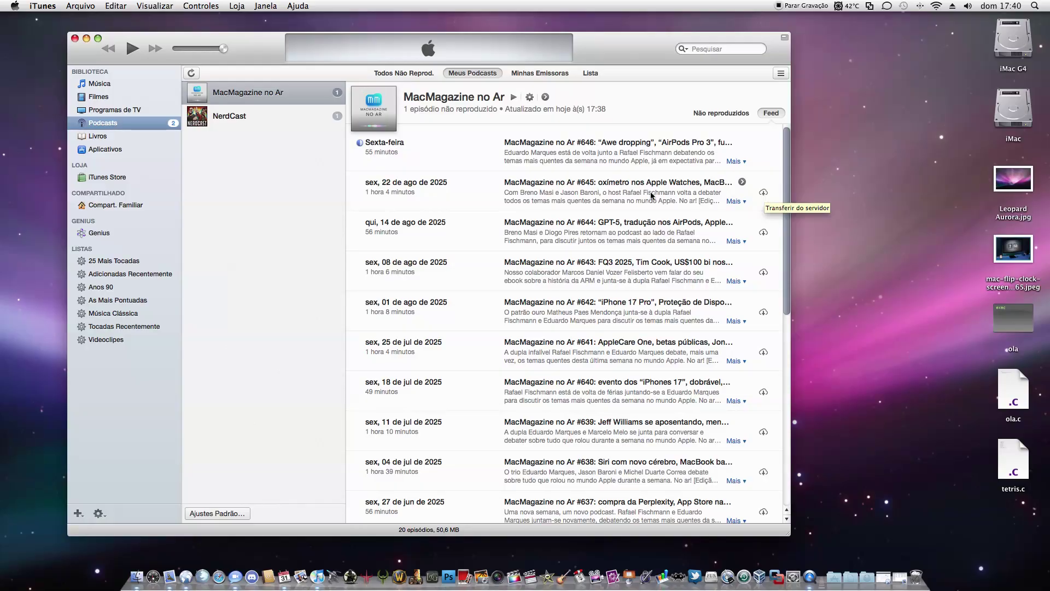
Check the Genius section of iTunes and close the iTunes window
click(112, 233)
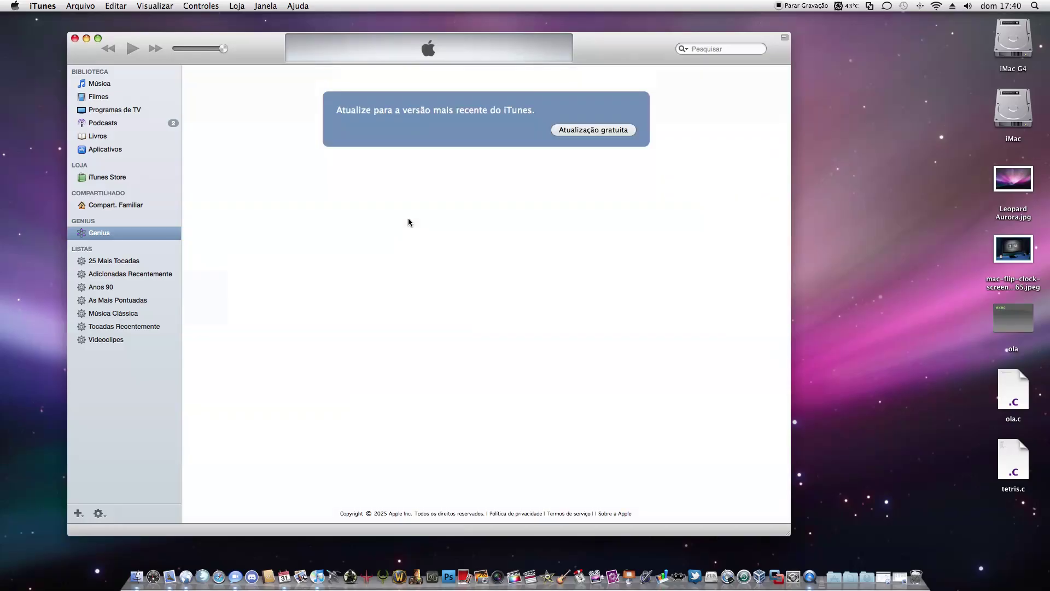
click(331, 111)
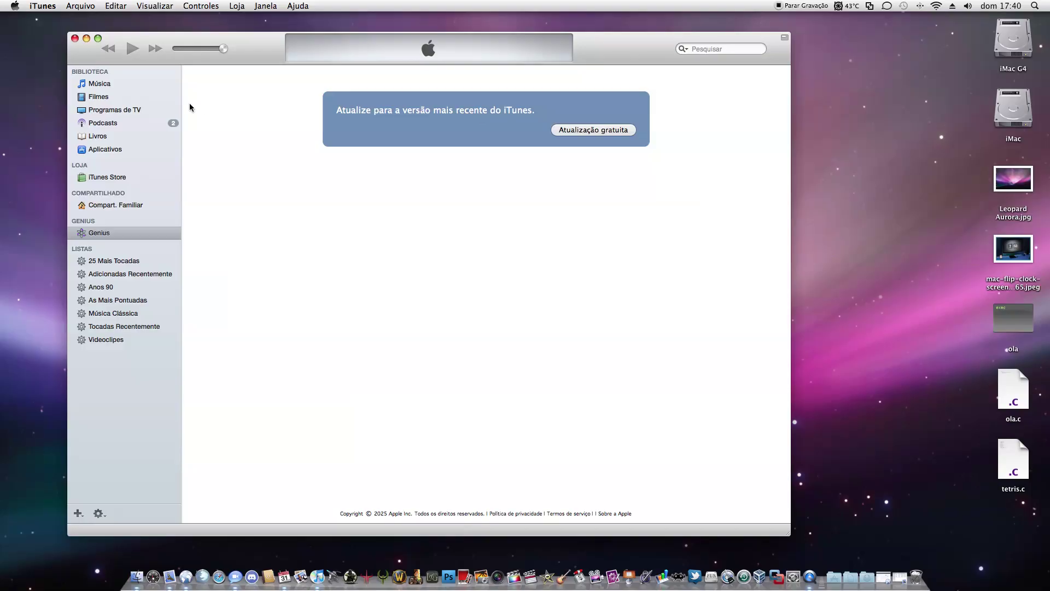
click(76, 38)
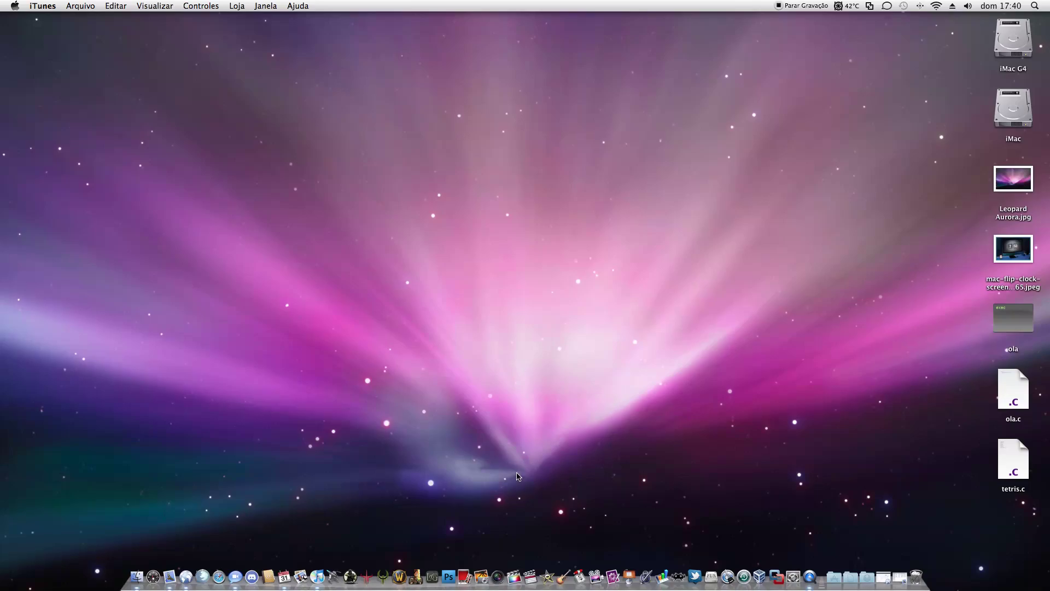
Open System Preferences, view the MobileMe sign-in pane, and close the window
click(796, 566)
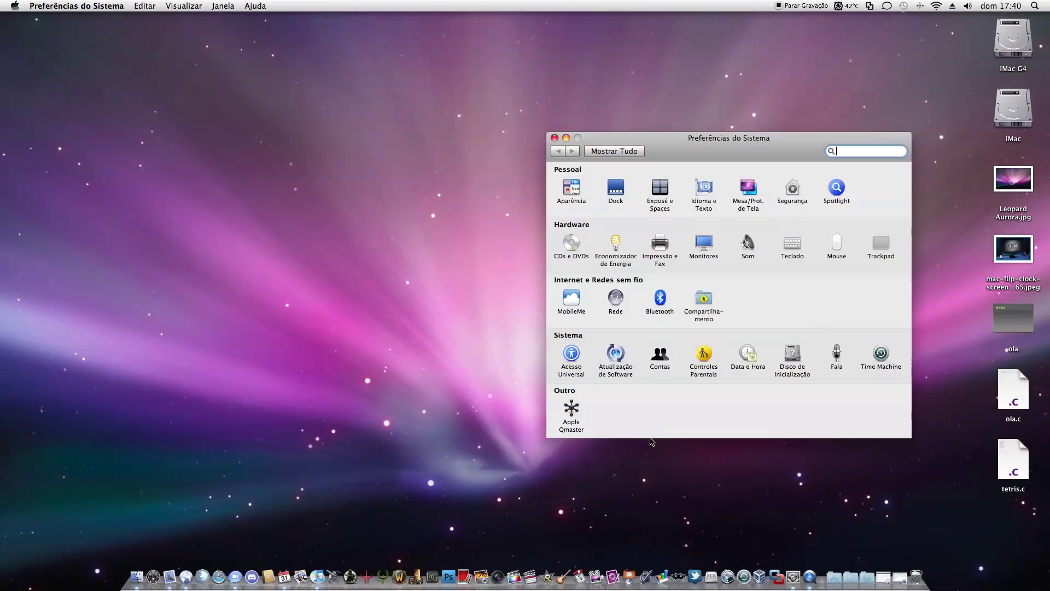
click(572, 298)
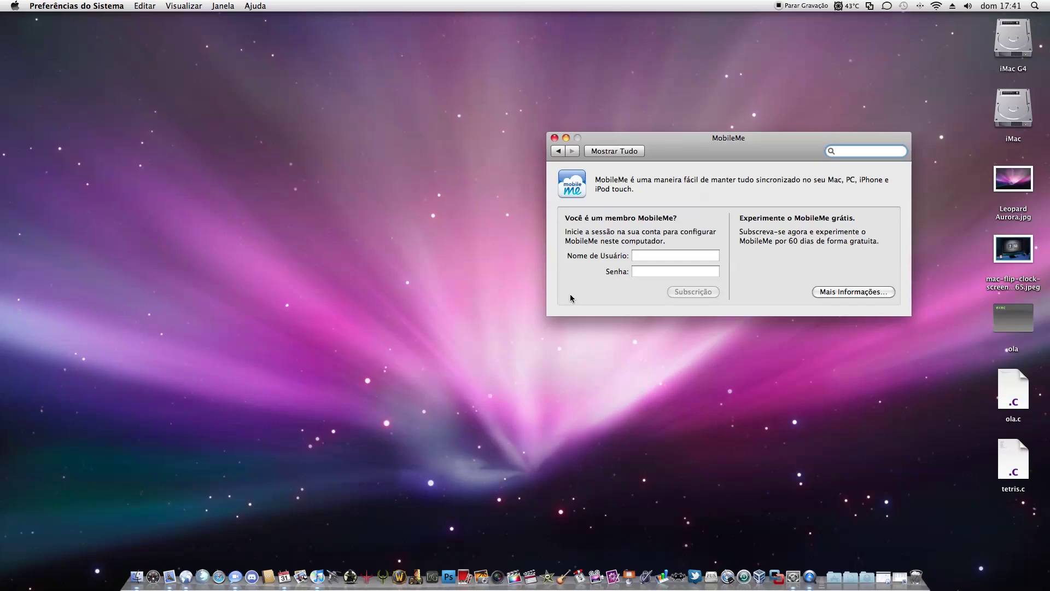
click(555, 138)
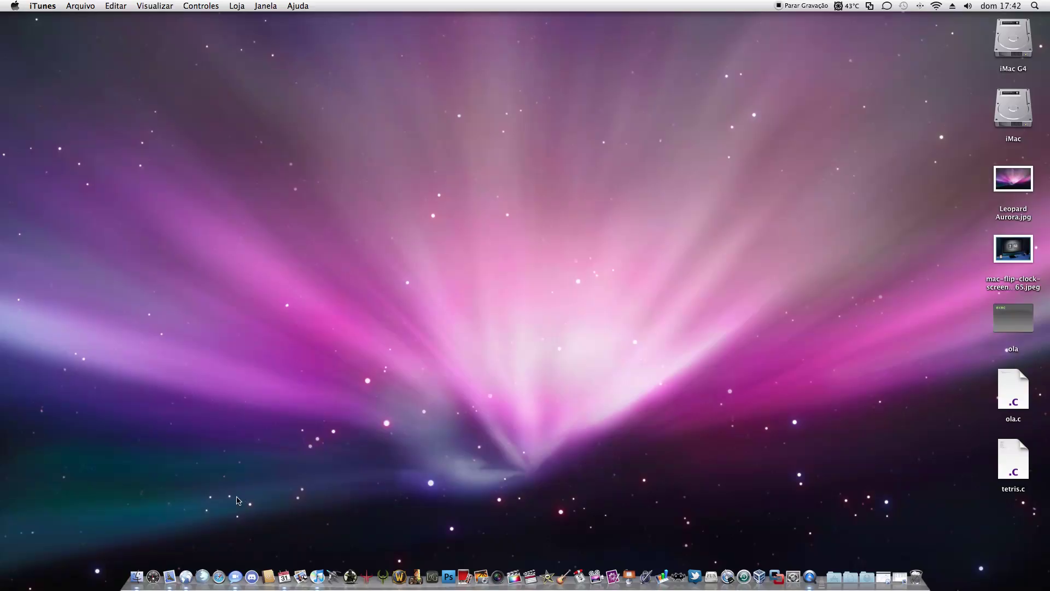
Open the InterWeb and ArcticFox browsers, declining to make ArcticFox the default browser
click(199, 578)
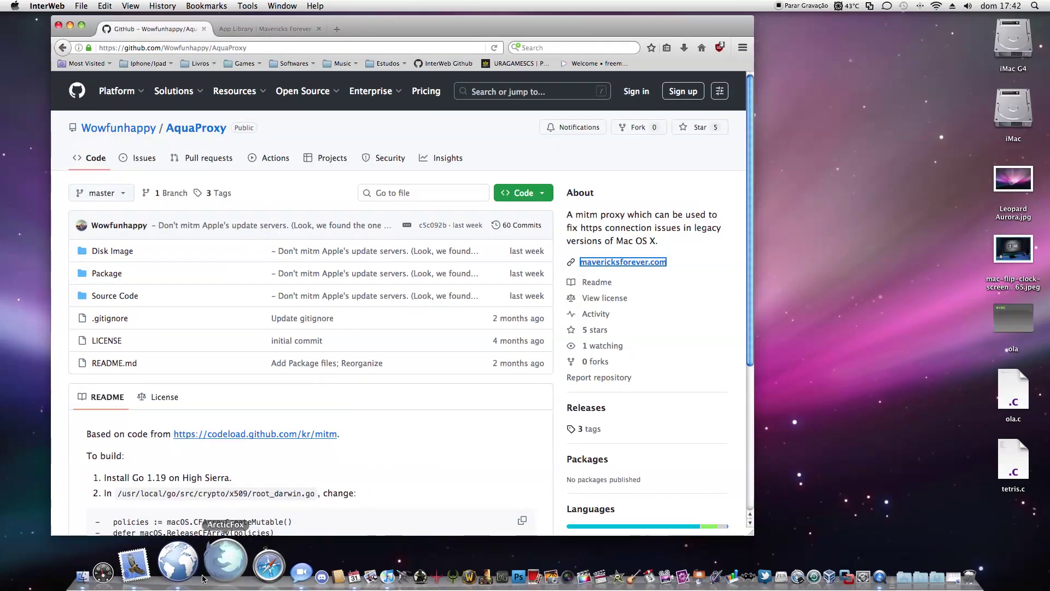
click(203, 581)
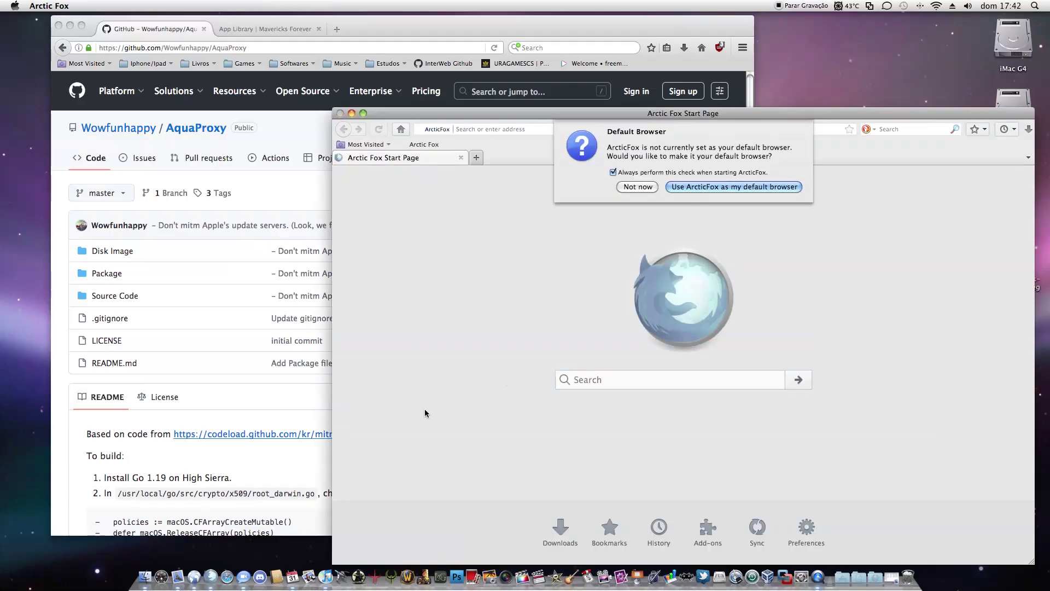
click(638, 167)
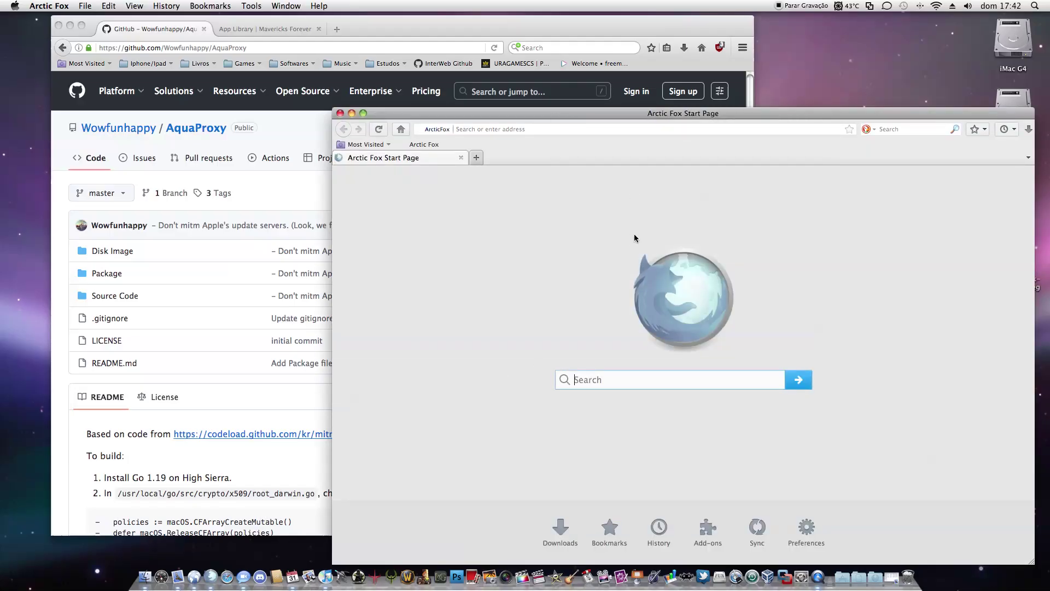
View the About windows of ArcticFox and InterWeb to compare the two browsers' versions
click(84, 6)
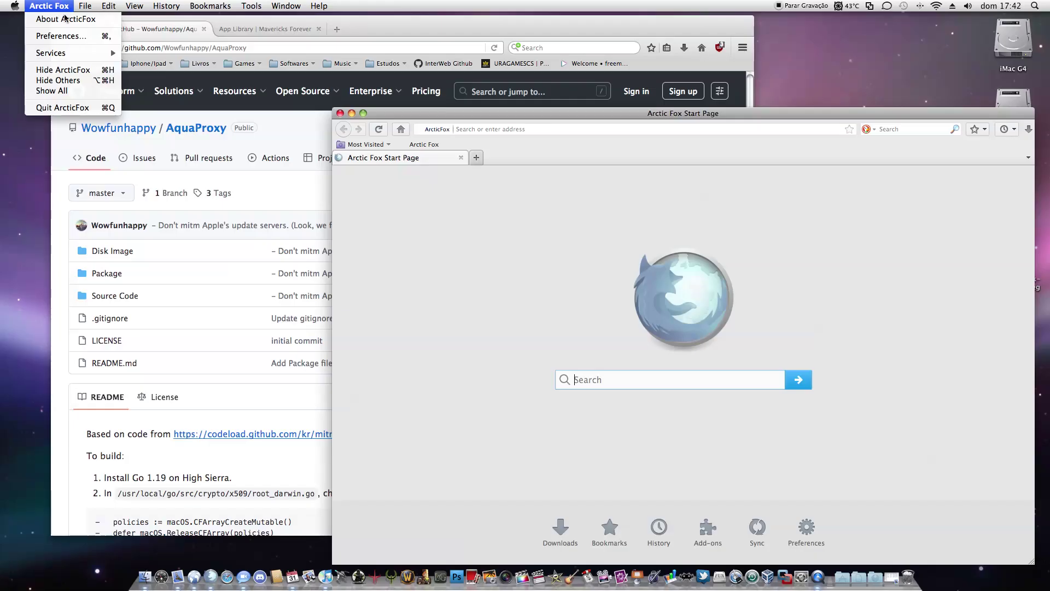
click(55, 19)
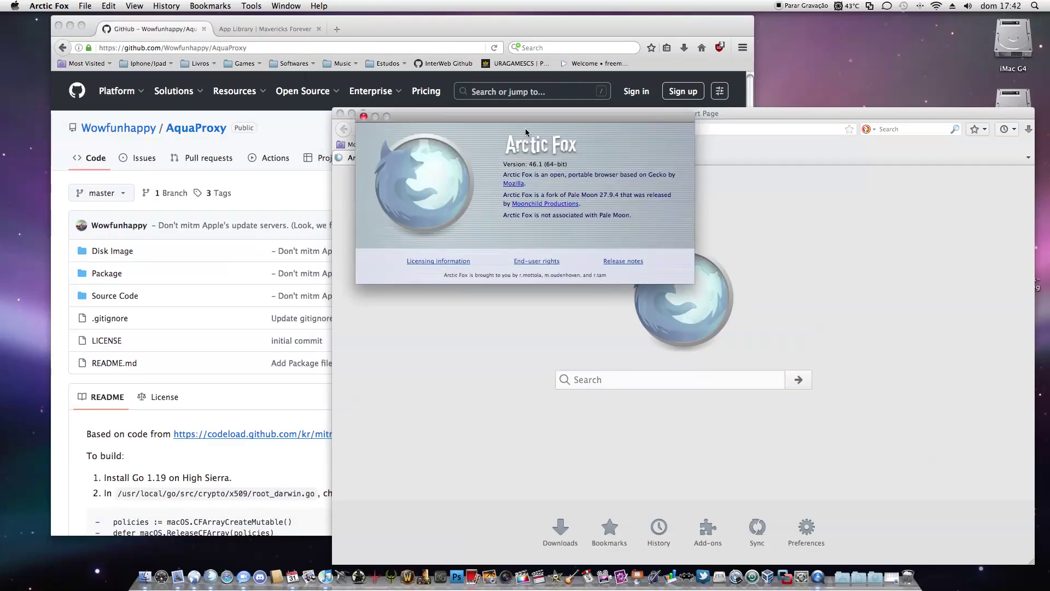
drag(503, 116, 487, 155)
click(356, 28)
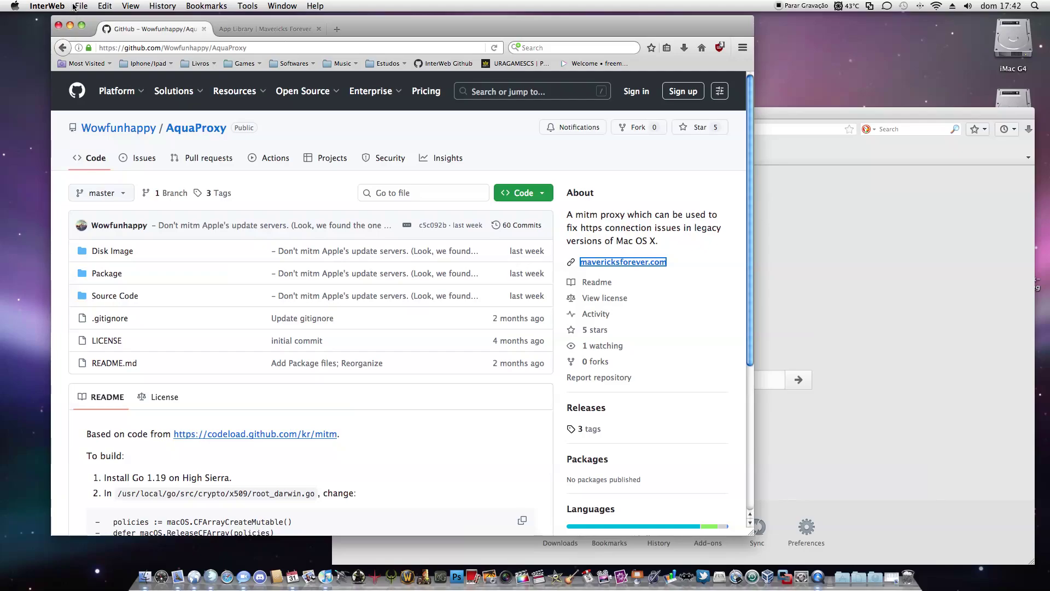
click(47, 6)
click(65, 19)
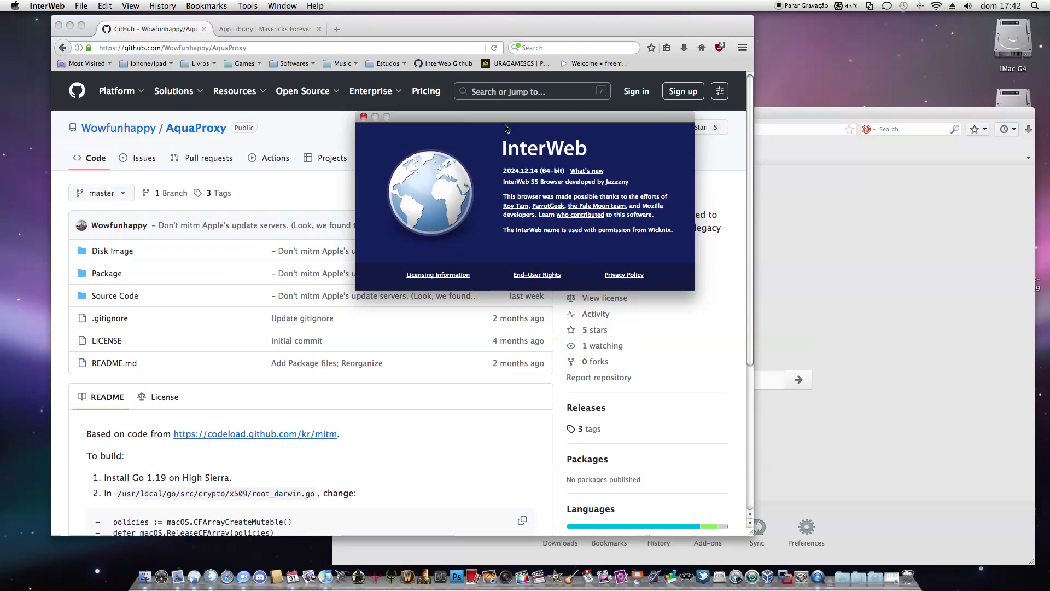
Move the ArcticFox browser window lower and close InterWeb's About window
drag(777, 108, 769, 246)
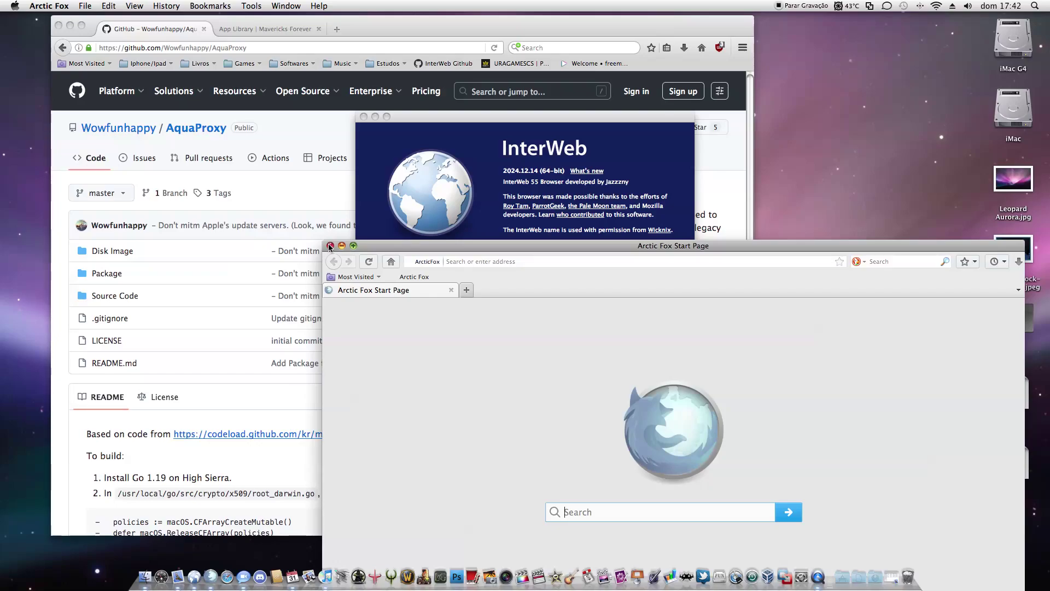
click(287, 41)
click(961, 280)
click(642, 261)
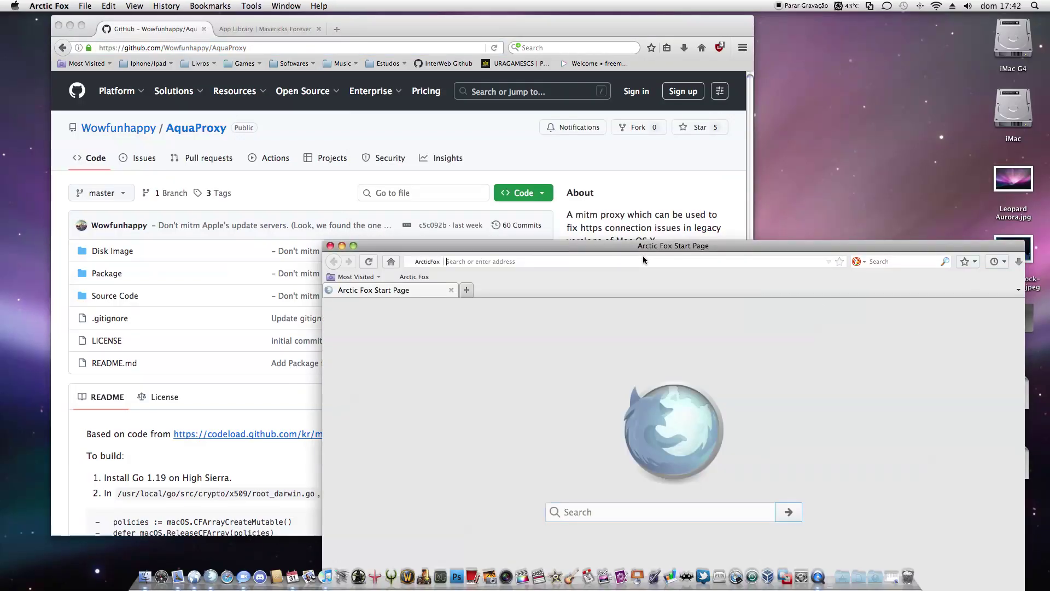
text(https://github.com/Wowfunhappy/AquaProxy)
key(Return)
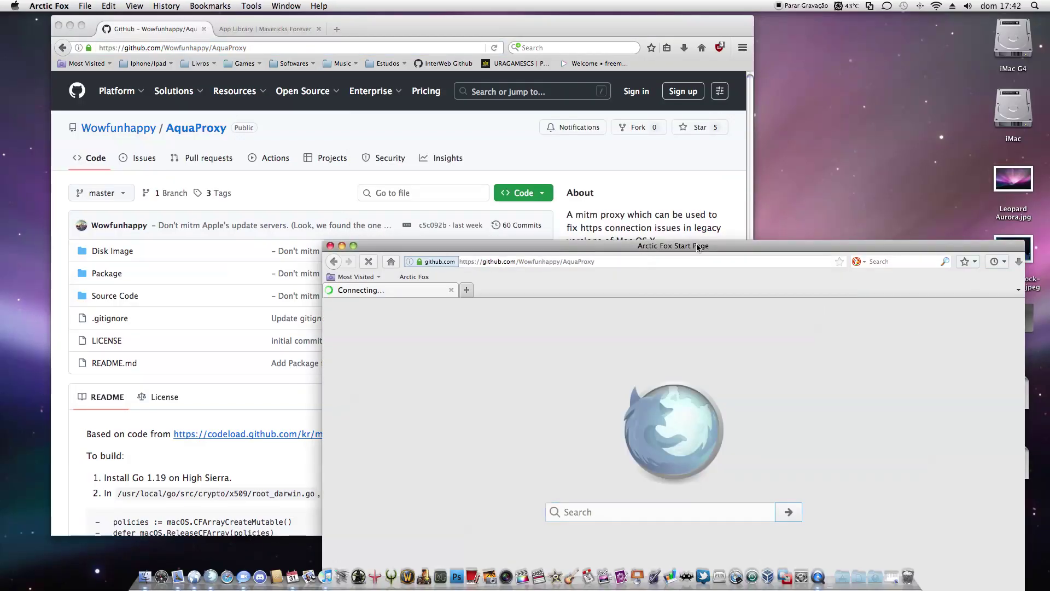
drag(642, 246, 618, 80)
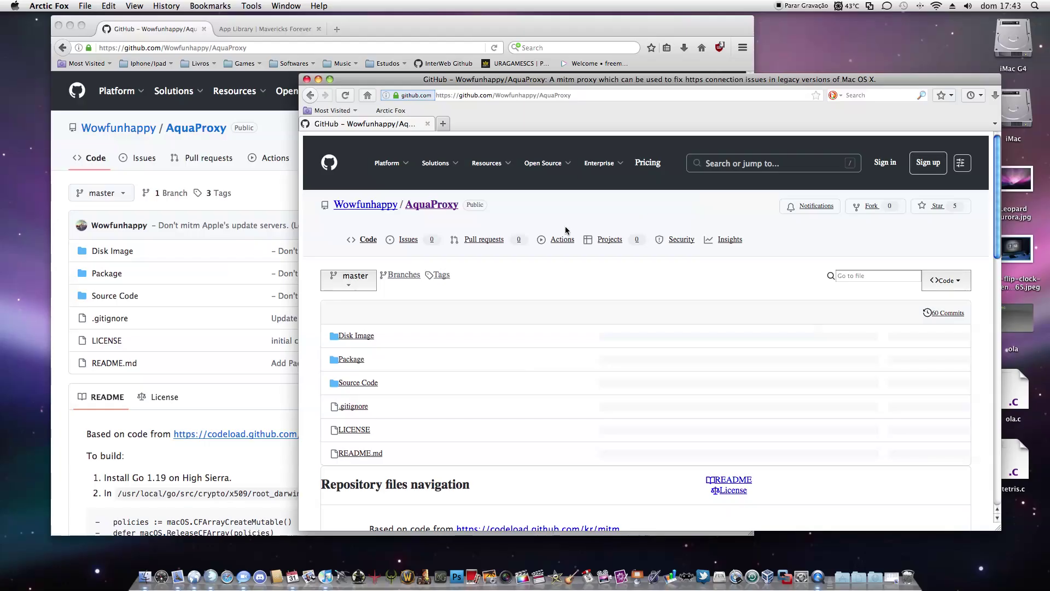
Compare how the AquaProxy GitHub page renders and scrolls in ArcticFox and in InterWeb
scroll(499, 294, down, 15)
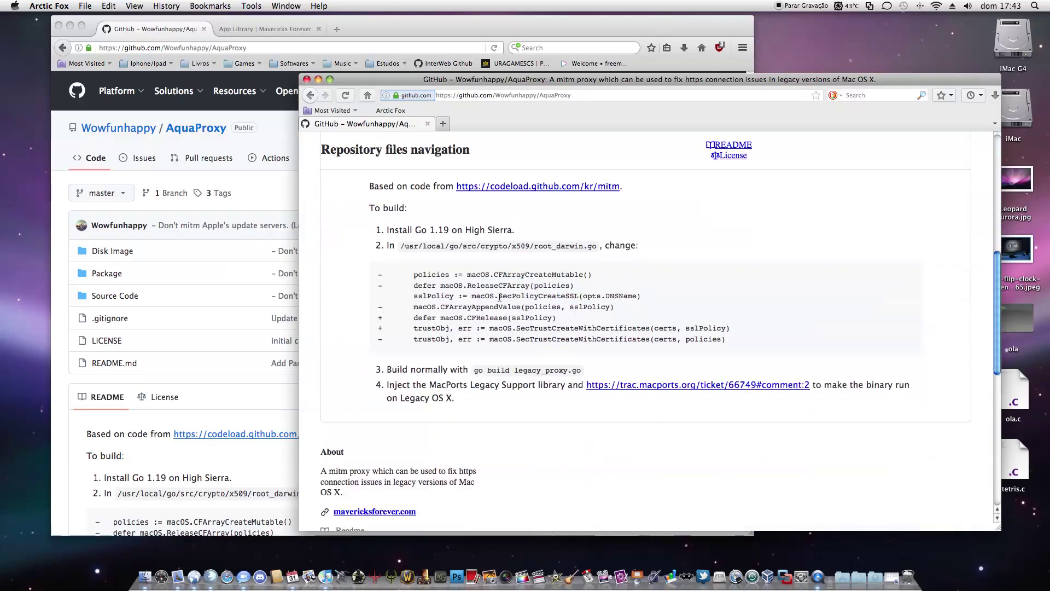
scroll(499, 294, up, 15)
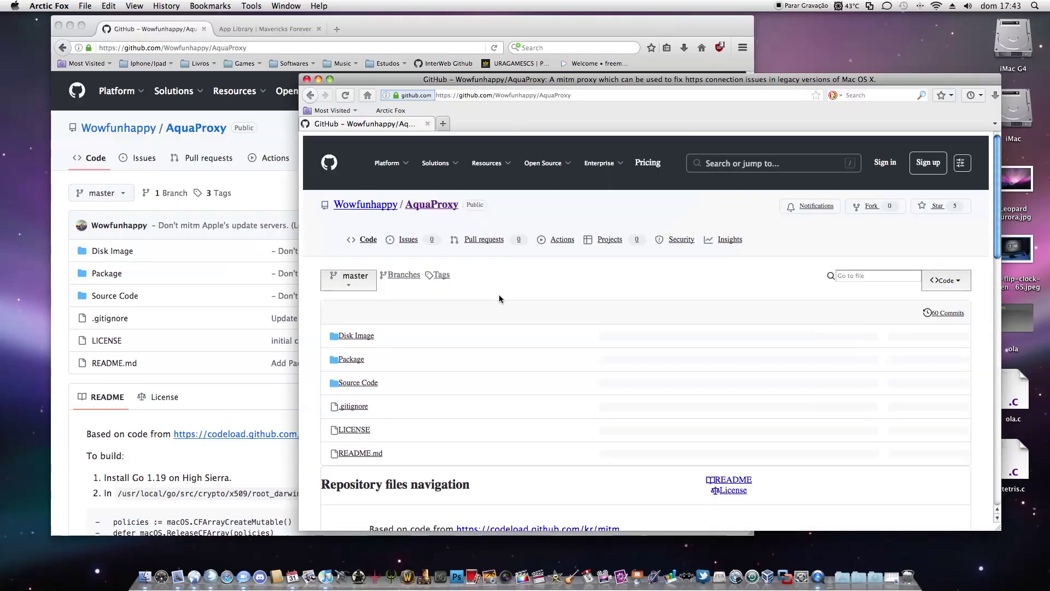
scroll(498, 294, down, 15)
scroll(498, 294, up, 14)
click(240, 362)
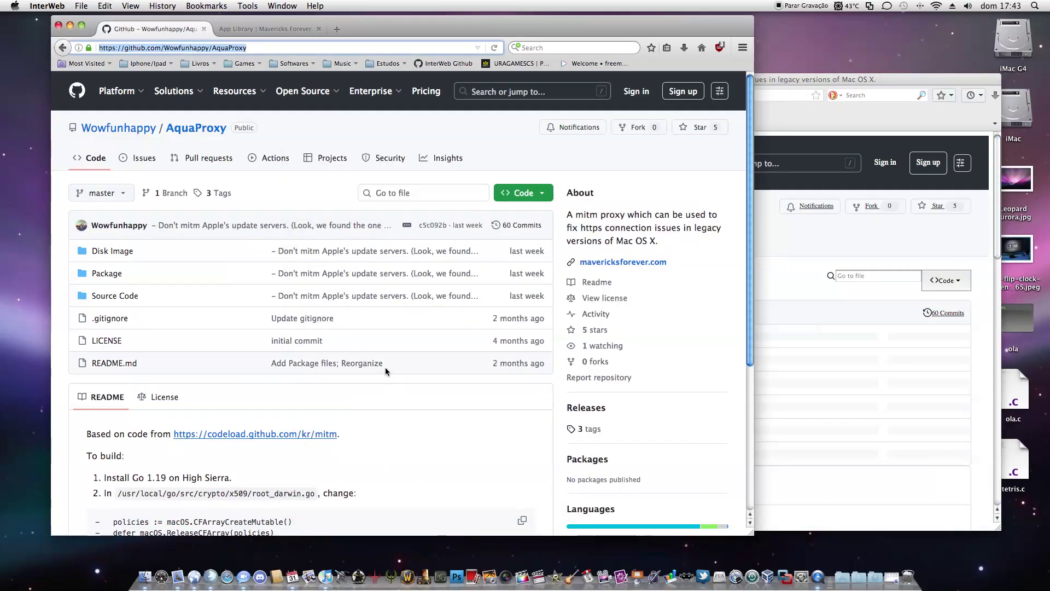
scroll(385, 370, down, 15)
scroll(583, 382, up, 15)
click(809, 261)
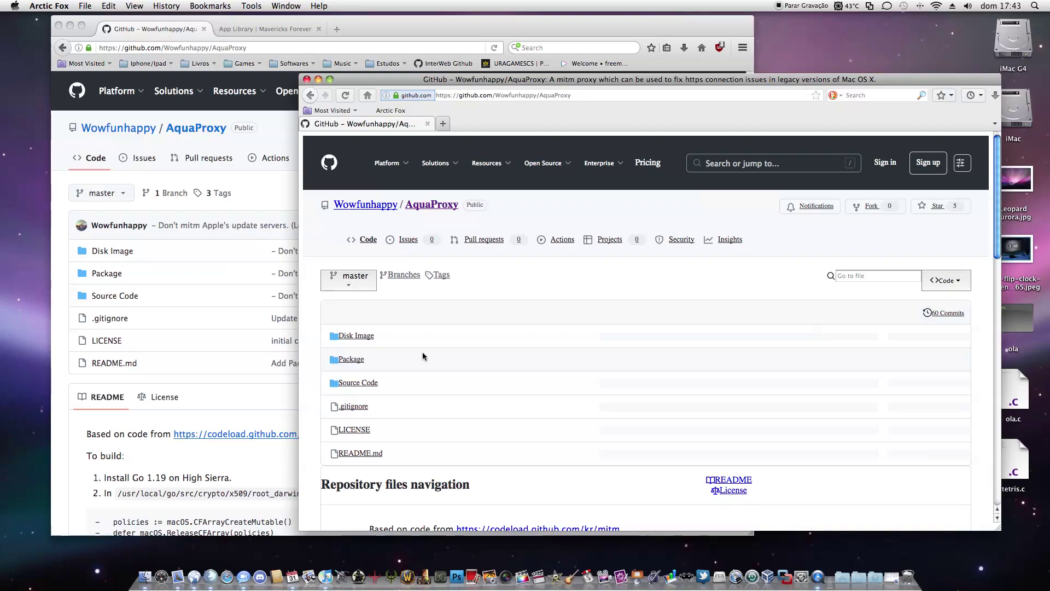
click(201, 405)
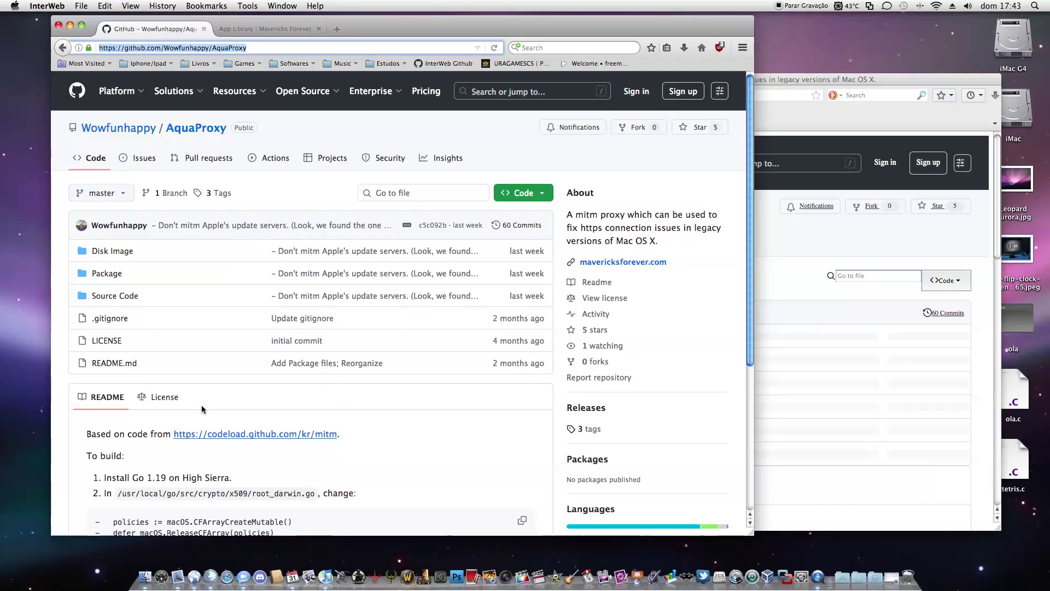
scroll(201, 404, down, 5)
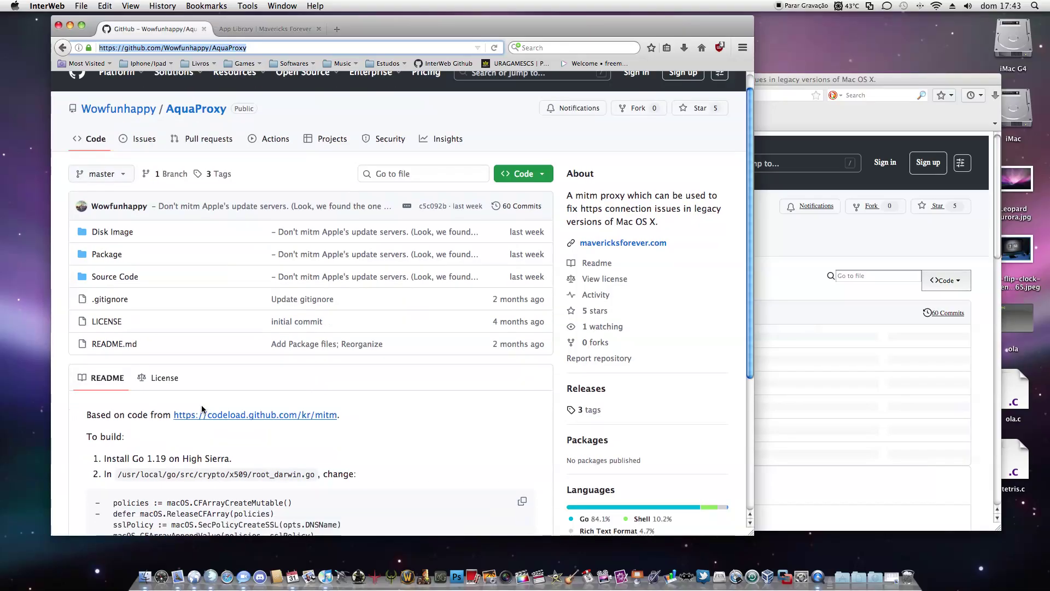
scroll(201, 405, up, 5)
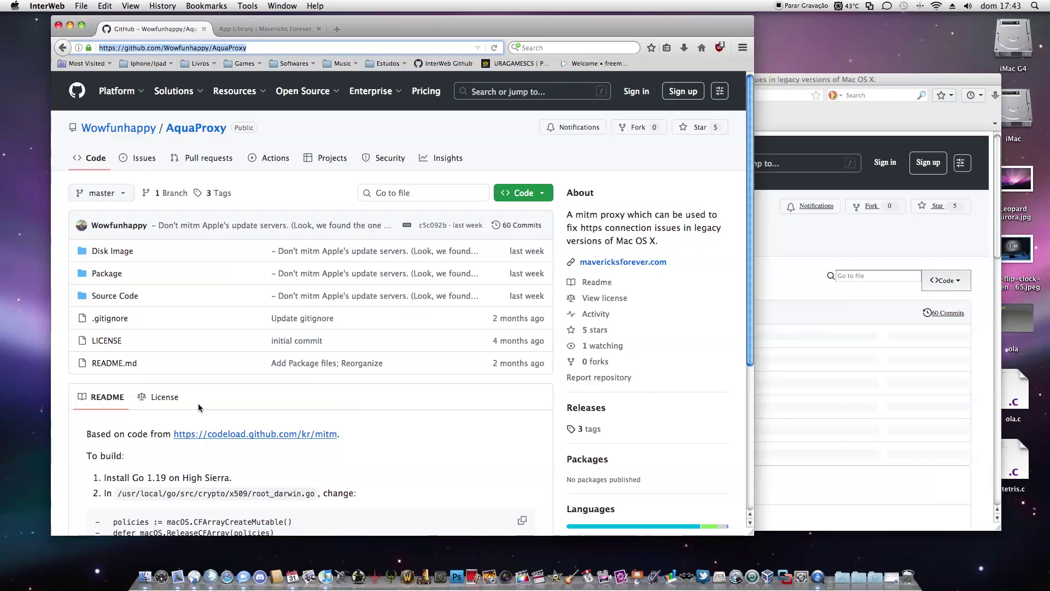
Return to ArcticFox and close its browser window and About window
click(768, 288)
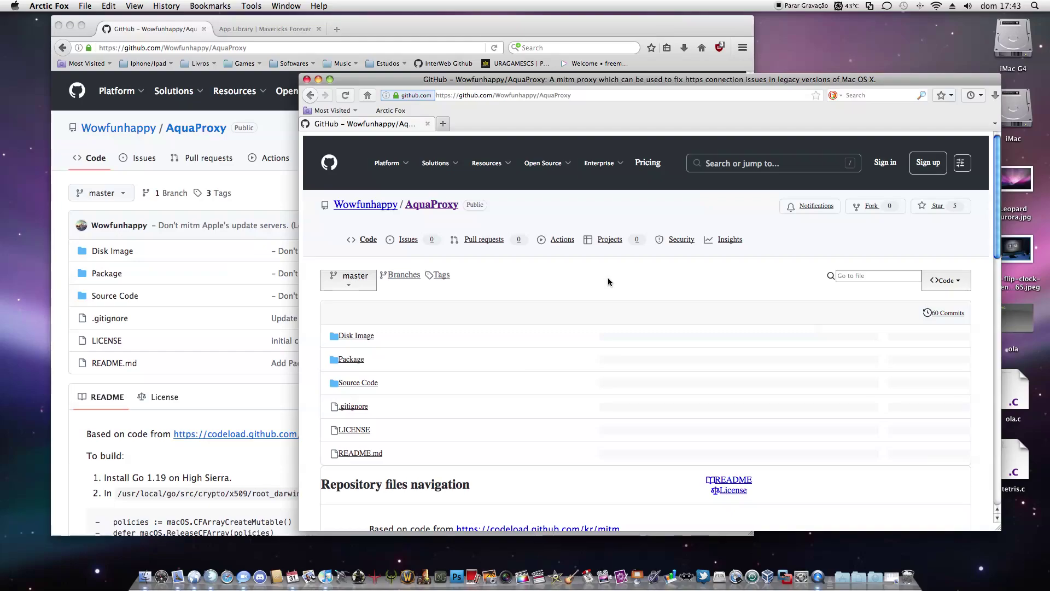
click(307, 79)
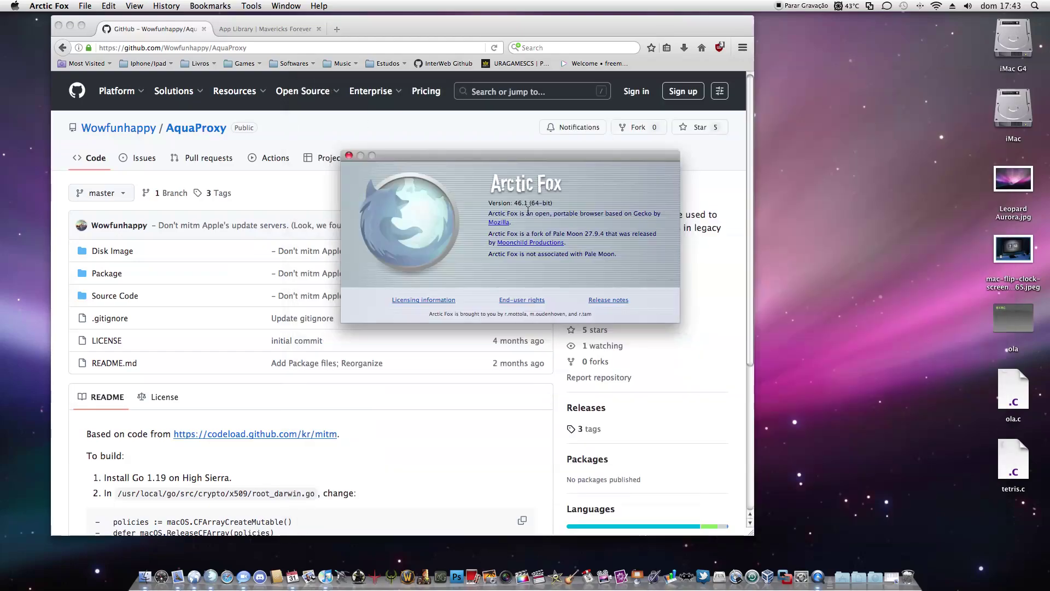
click(348, 156)
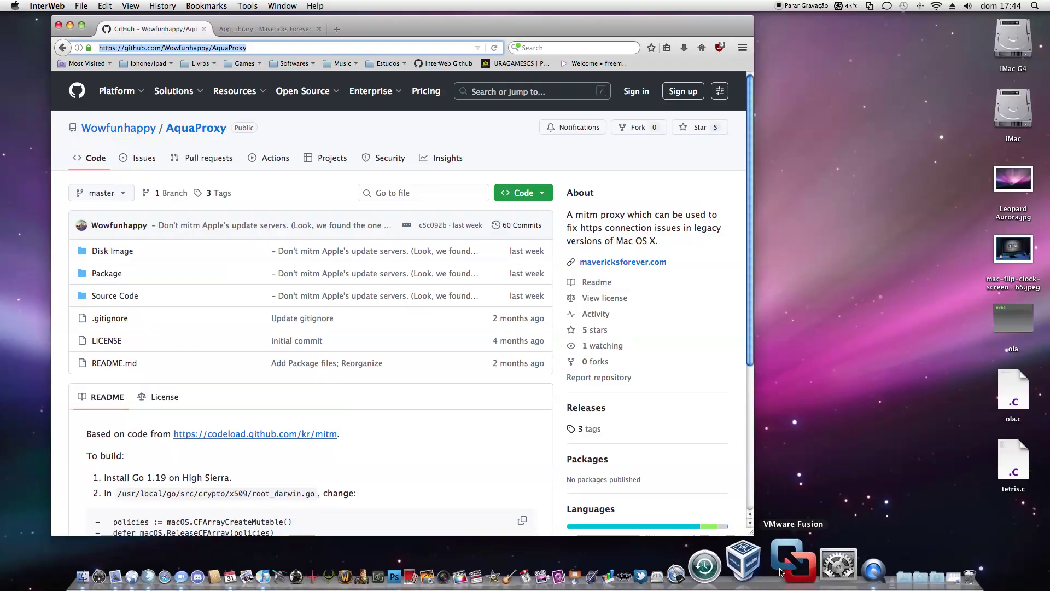
Open crunchbangplusplus.org in a new InterWeb tab and look down the home page
click(336, 28)
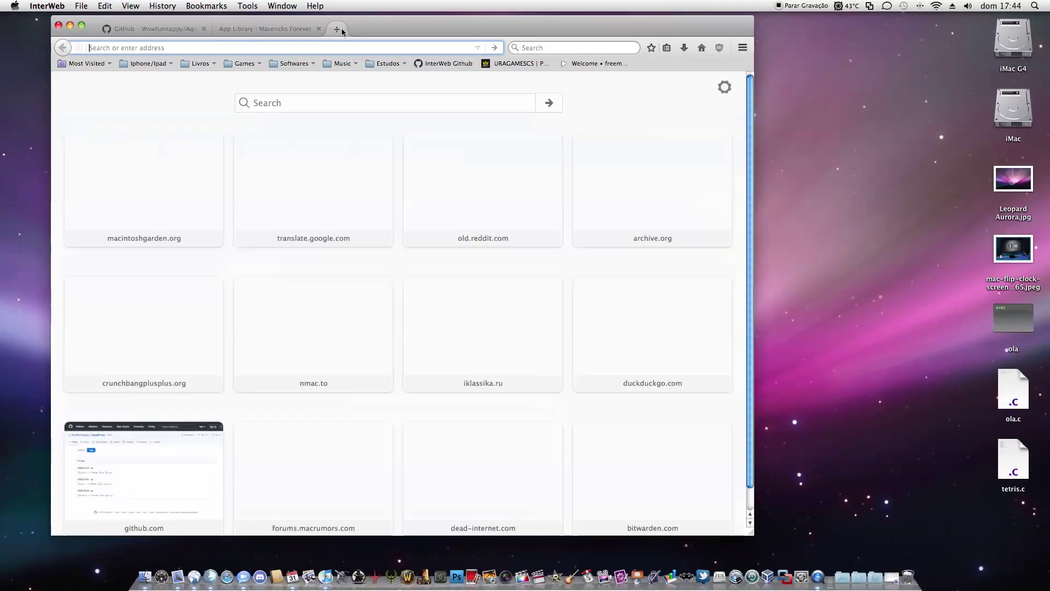
text(crunchbangplusplus.org/)
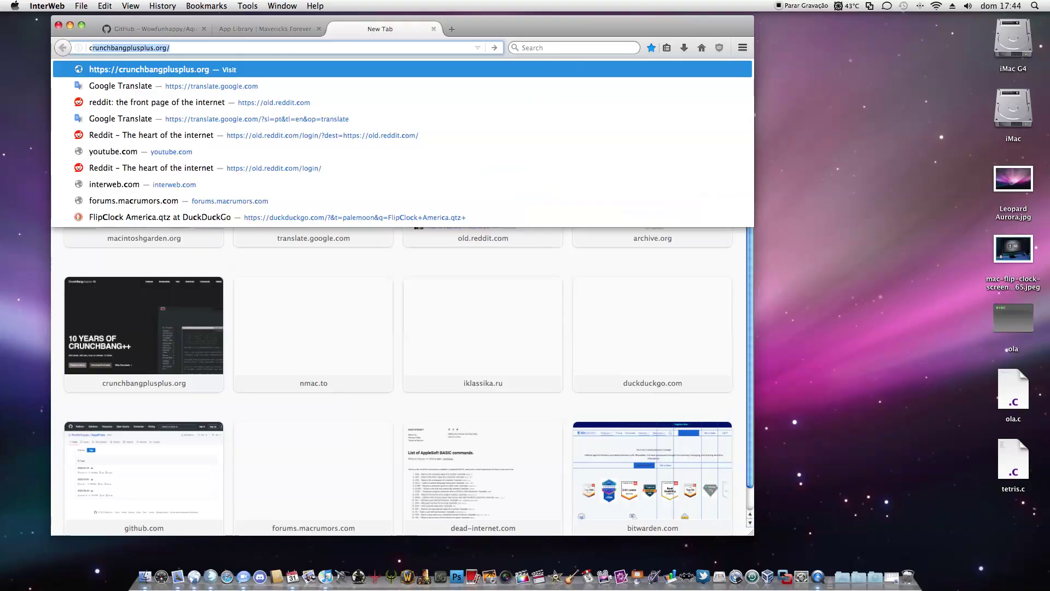
key(Return)
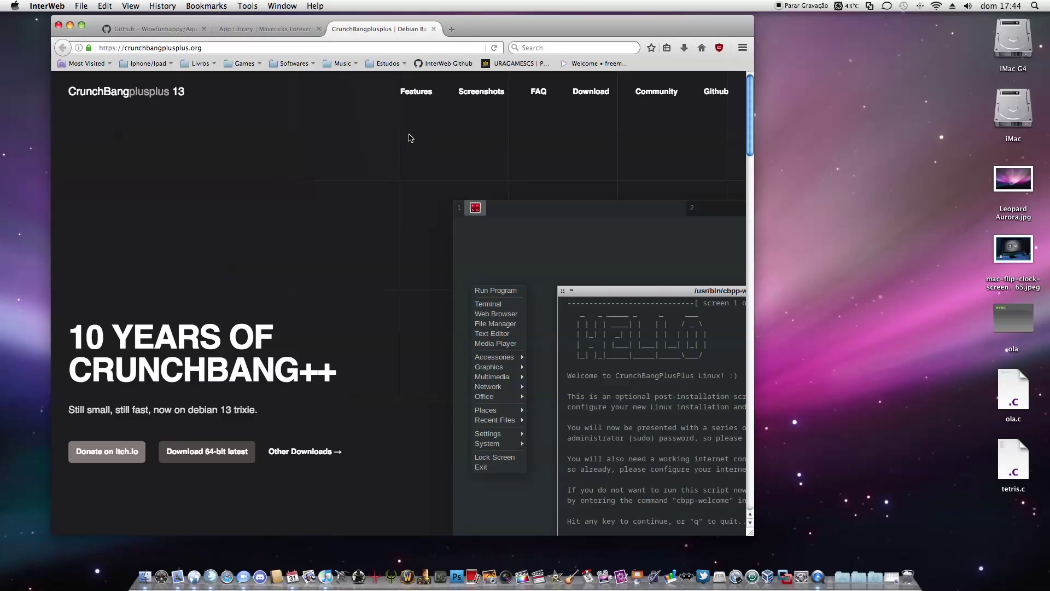
scroll(478, 169, down, 3)
scroll(479, 170, down, 5)
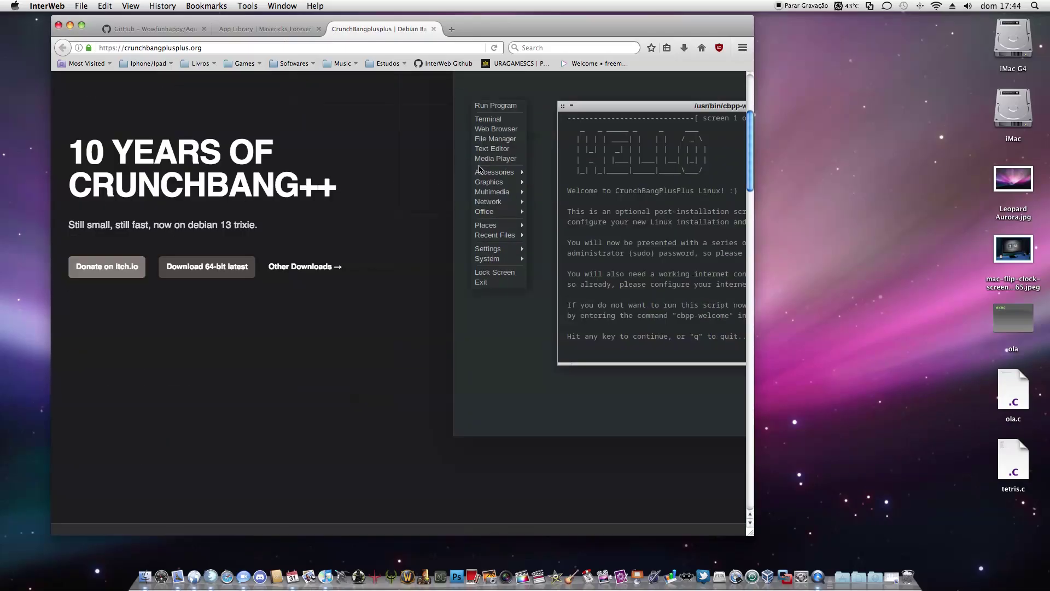
Look through the CrunchBang++ page as far as its Screenshots section and return to the beginning of the page
scroll(479, 170, down, 15)
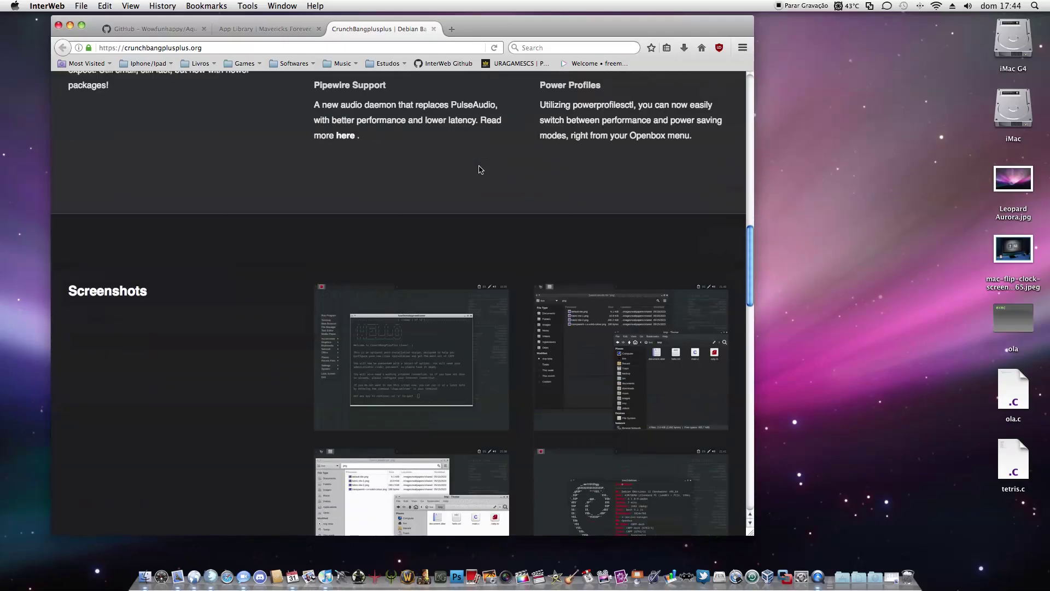
scroll(480, 169, up, 20)
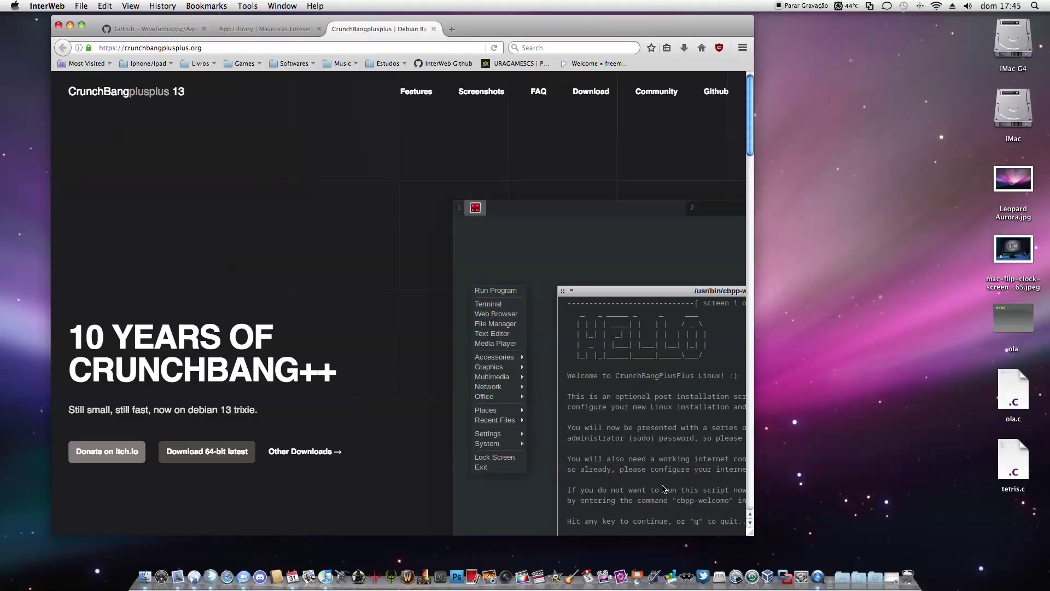
Launch X11 from the Utilitários applications folder, then enlarge its xterm window and place it over the upper part of the browser
click(842, 576)
scroll(766, 447, down, 5)
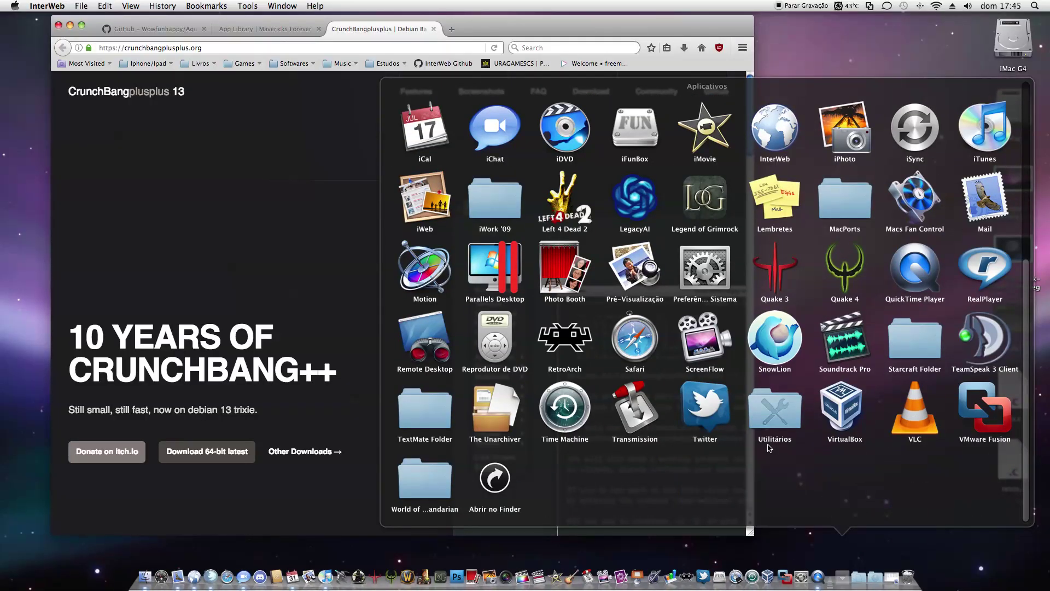
click(767, 448)
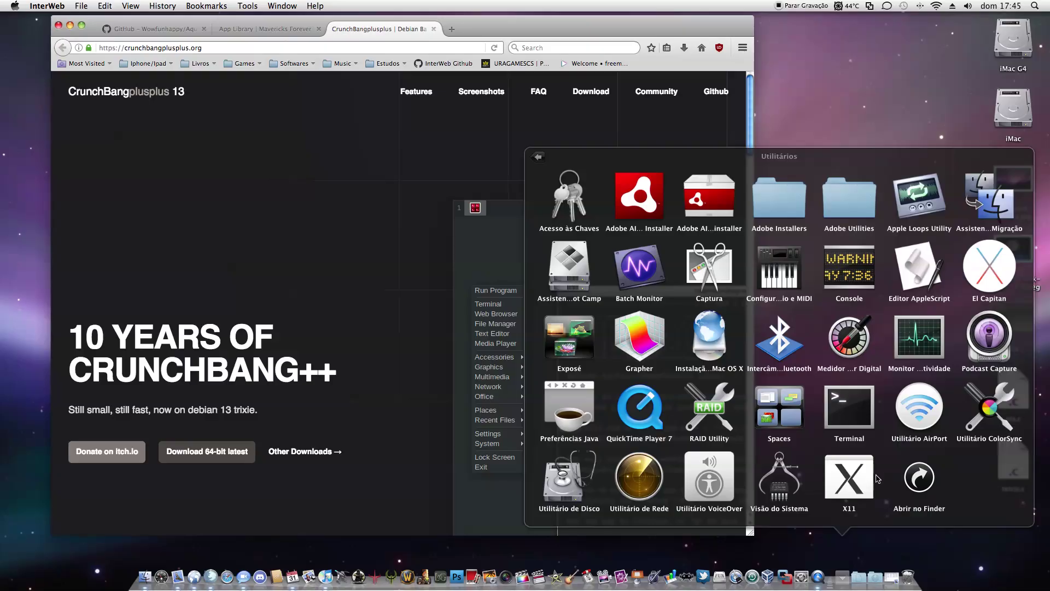
click(853, 476)
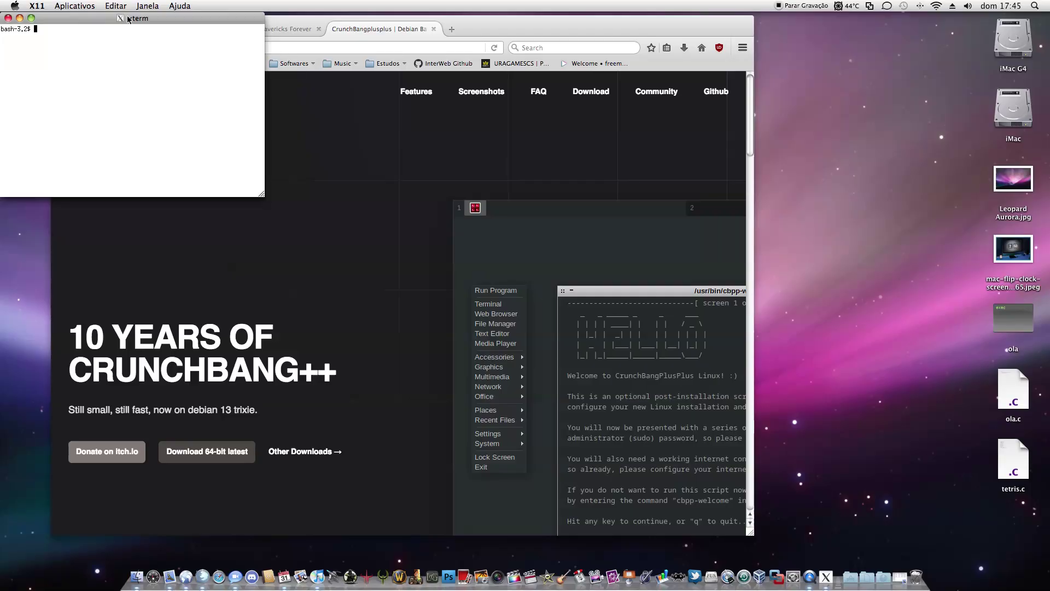
drag(129, 20, 744, 135)
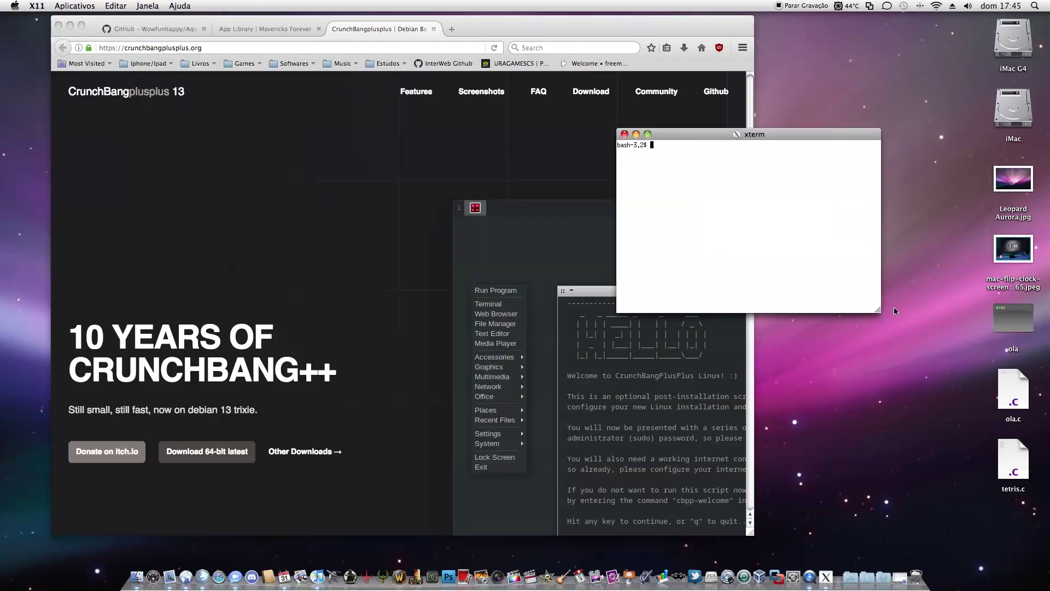
drag(877, 310, 975, 377)
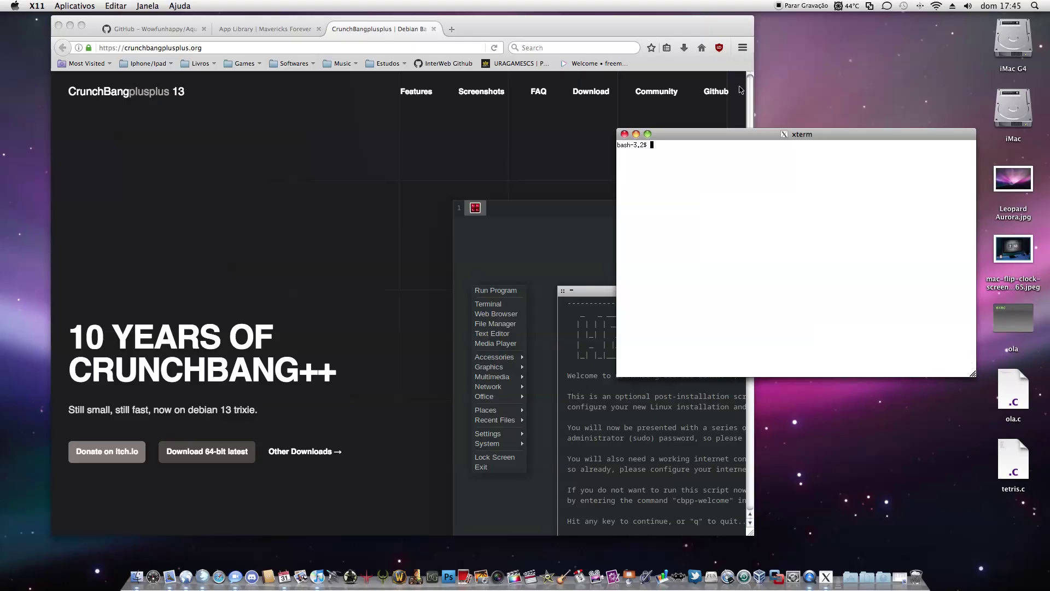
drag(756, 131, 568, 94)
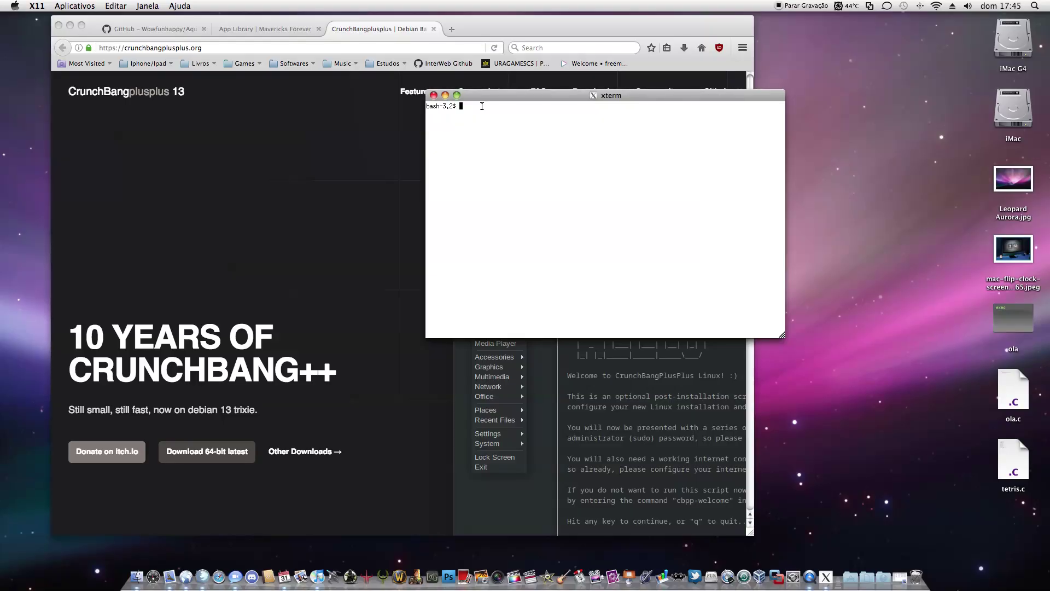
Close the xterm window and leave X11 for the Finder
click(433, 95)
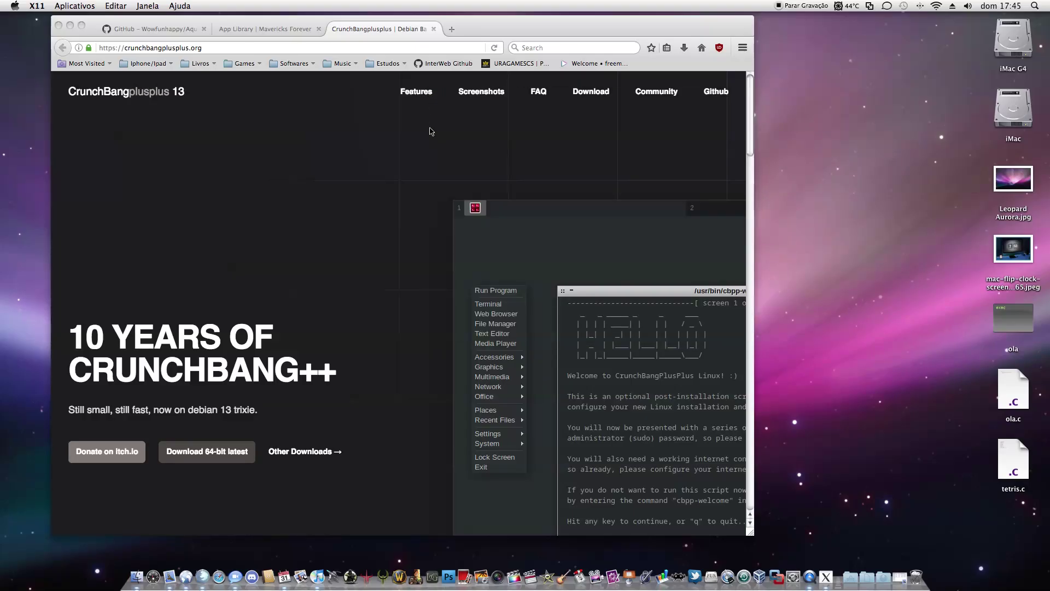
right_click(831, 572)
click(820, 569)
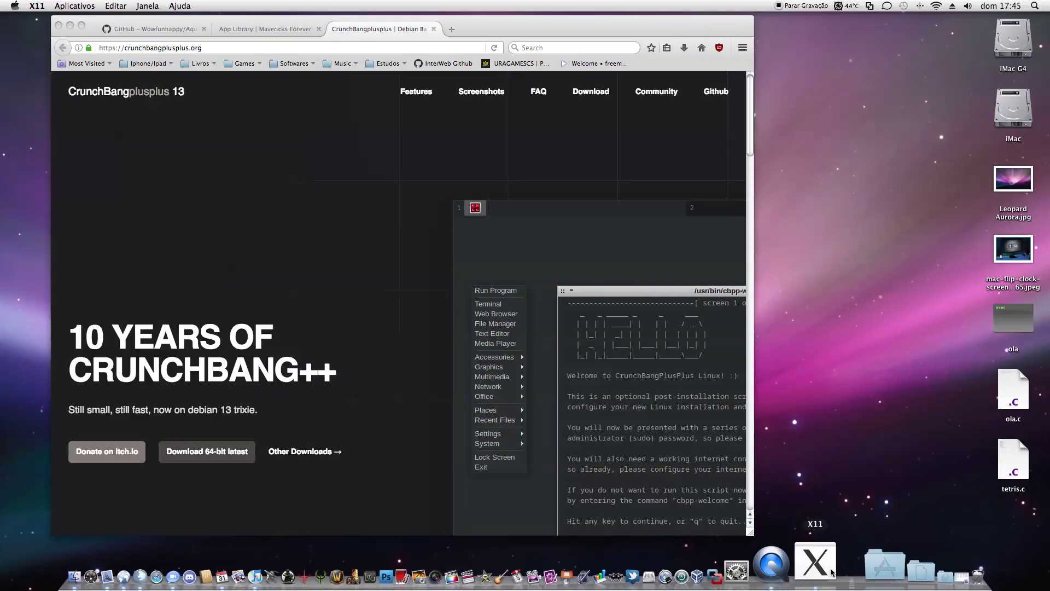
right_click(820, 569)
click(828, 517)
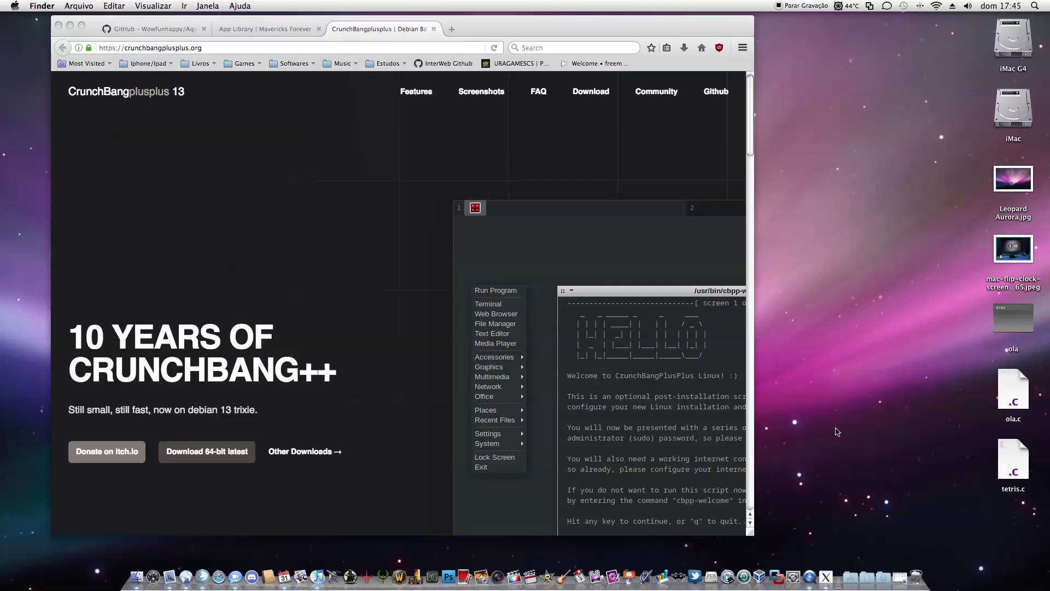
Return to the Mavericks Forever App Library page in InterWeb and look back up to its introduction
click(241, 29)
scroll(471, 162, up, 10)
scroll(472, 163, up, 15)
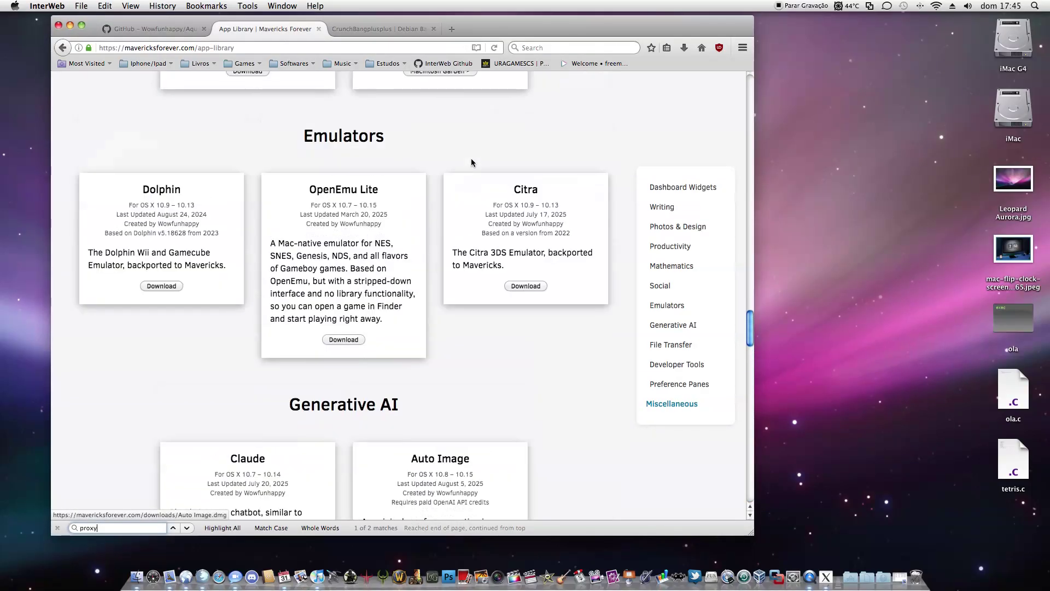
scroll(472, 162, up, 20)
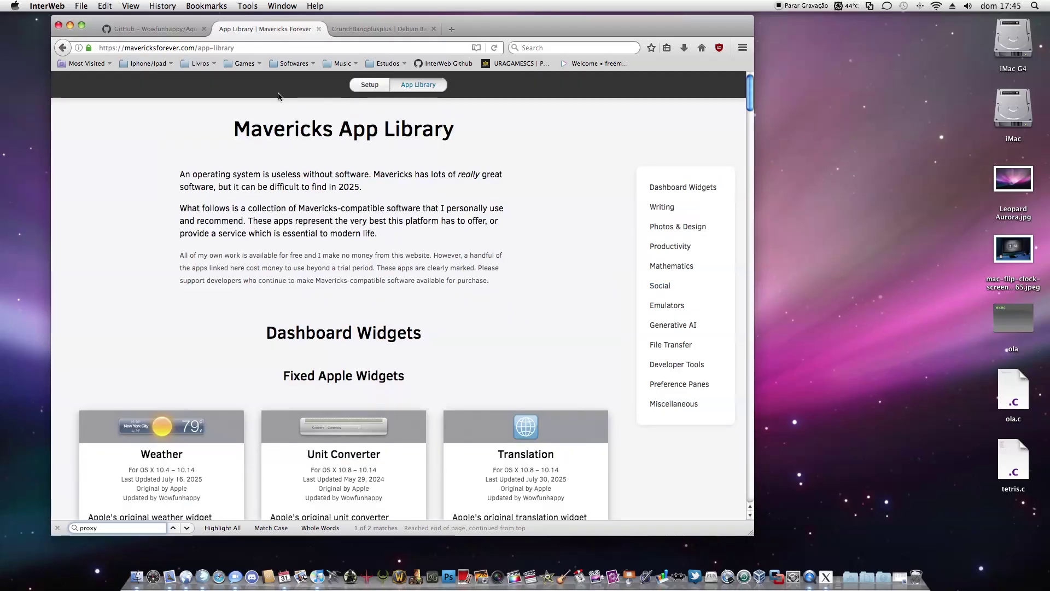
Show the AquaProxy GitHub page, then minimize the browser window and close the InterWeb About window
click(128, 33)
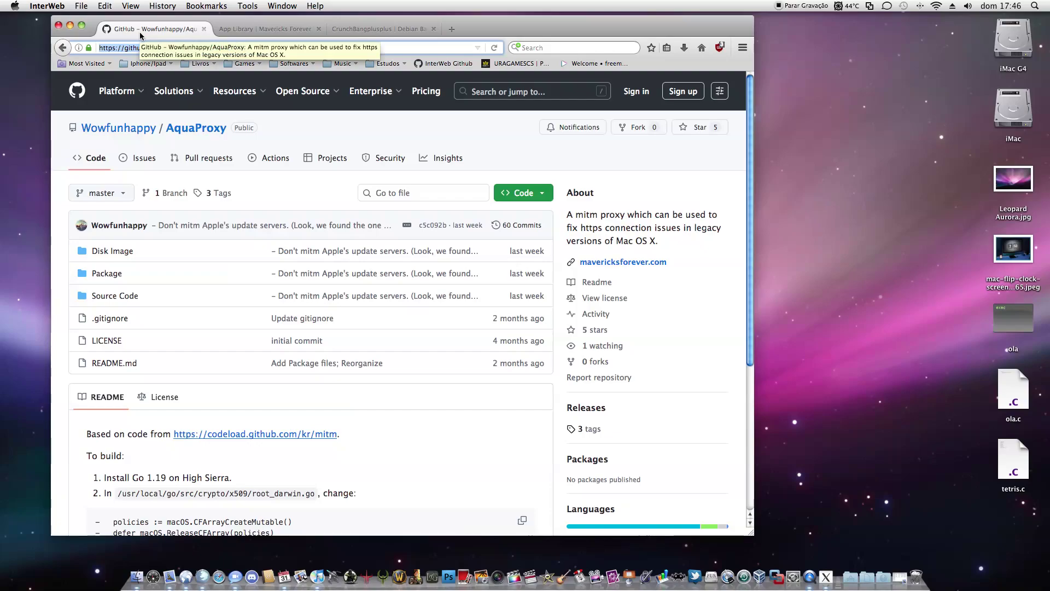
click(69, 25)
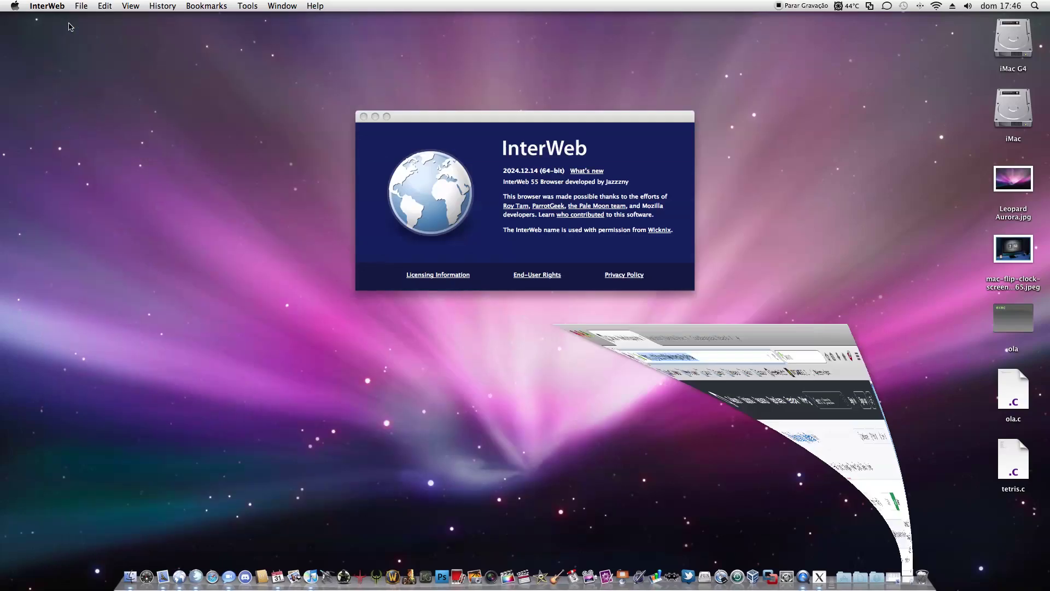
click(361, 115)
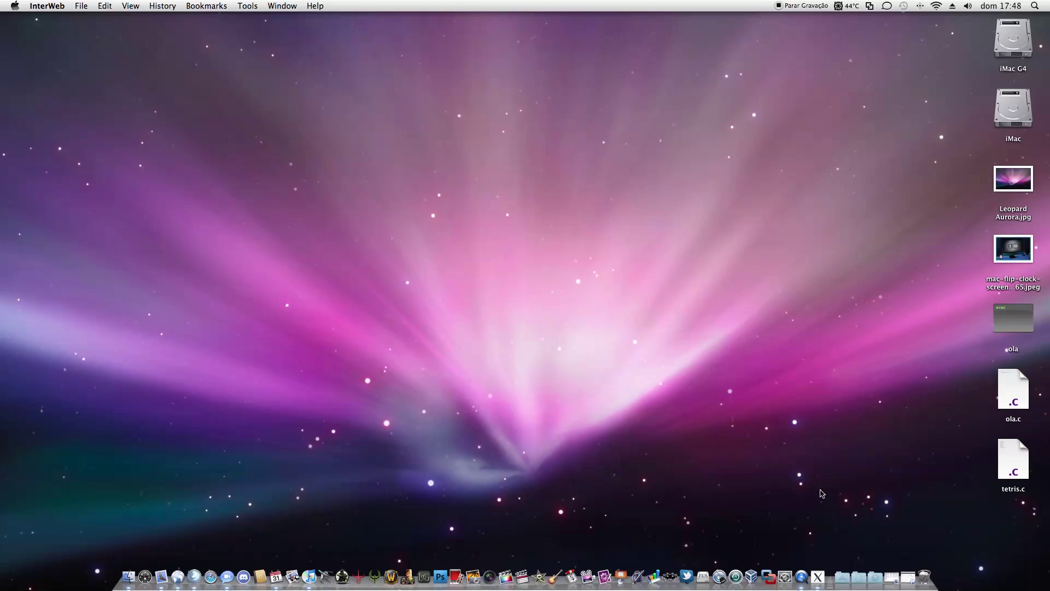
Restore the minimized InterWeb window and load forums.macrumors.com/trending/ in a new tab
click(911, 580)
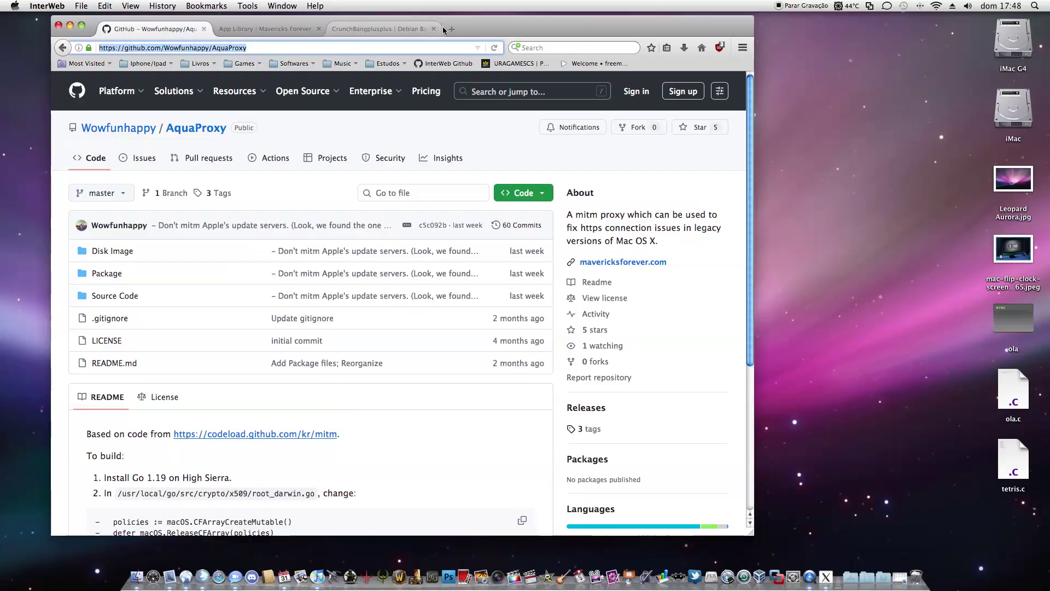
key(super+t)
text(f)
key(Return)
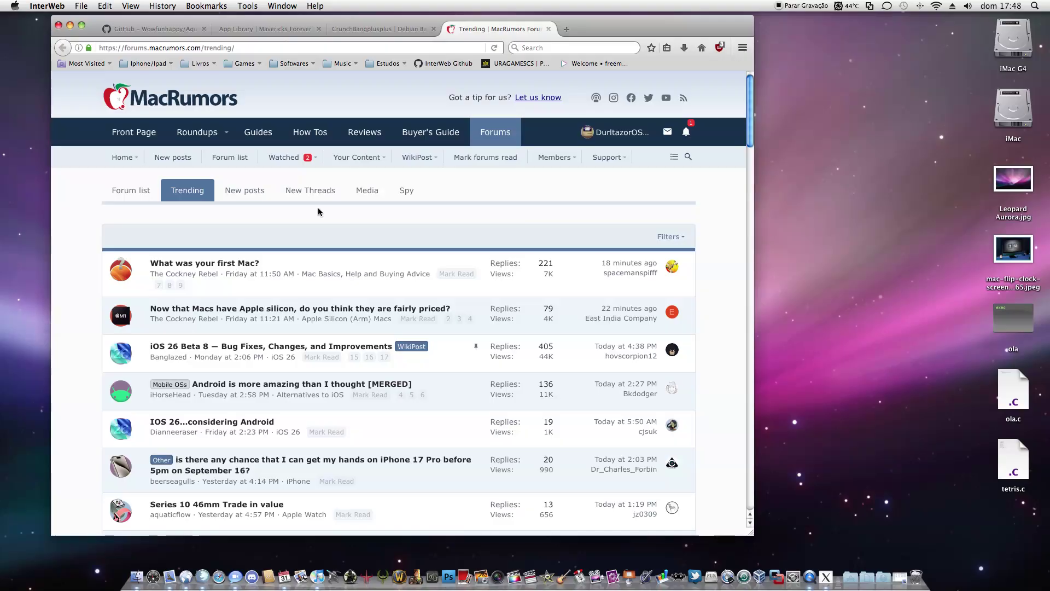
Revisit the AquaProxy GitHub page, return to the MacRumors trending page and minimize the browser window
click(146, 30)
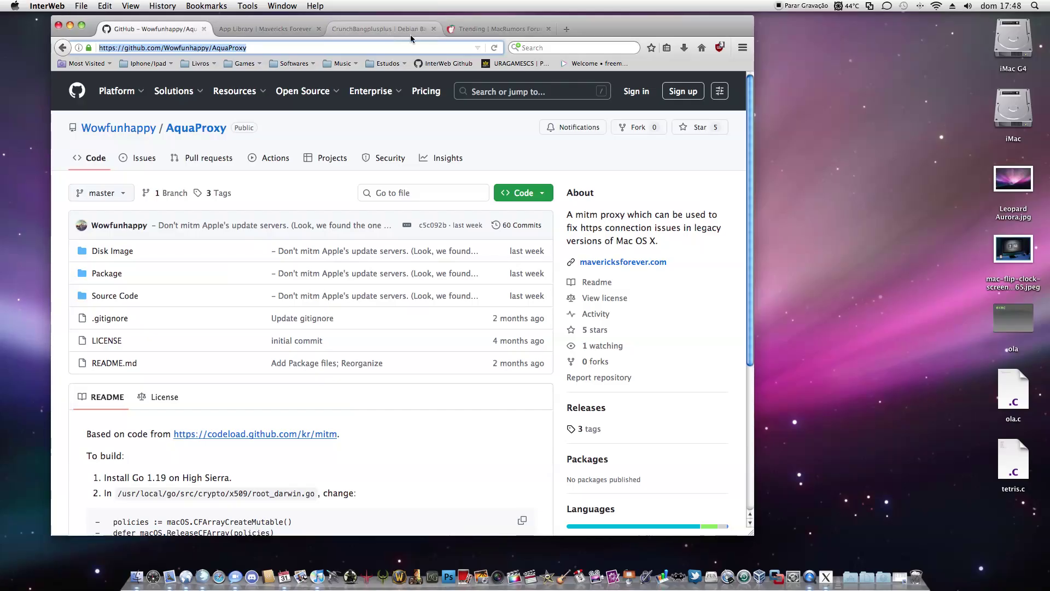
click(478, 34)
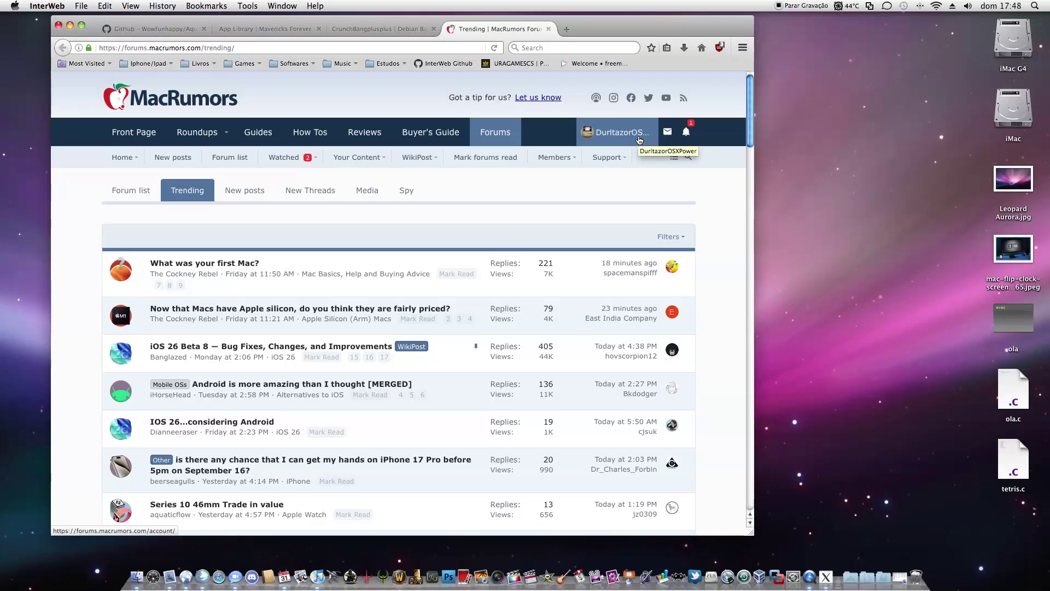
click(71, 27)
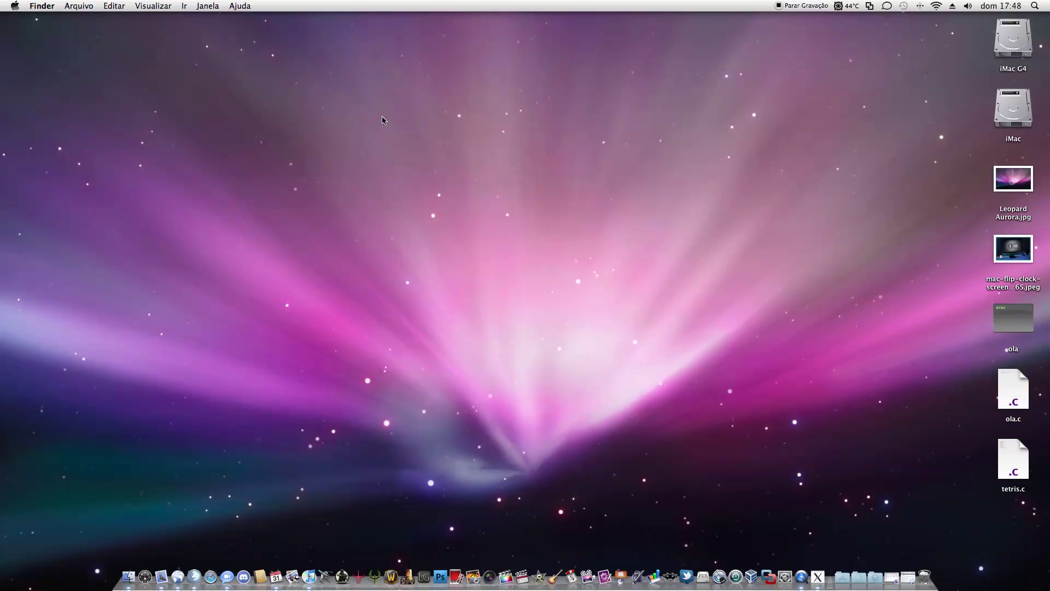